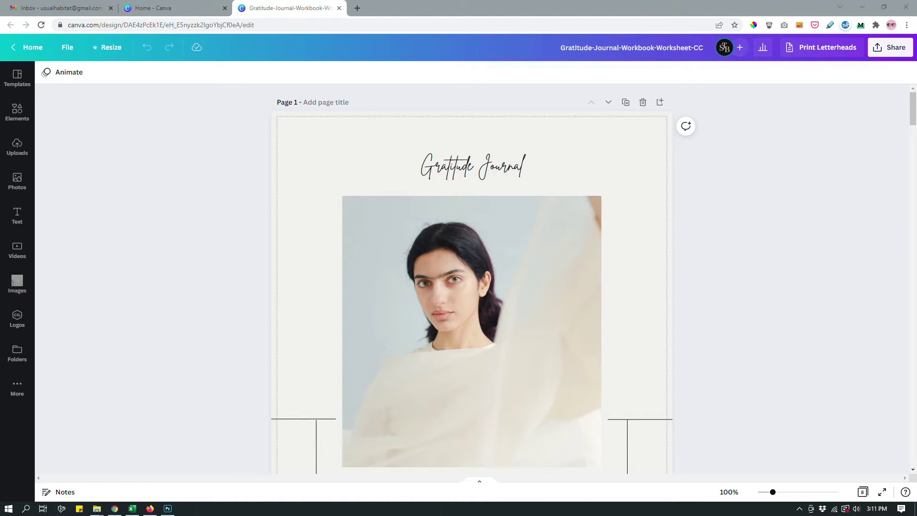
Check which fonts the journal's body text and subtitle currently use
{"action": "scroll", "coordinate": [472, 279], "scroll_direction": "down", "scroll_amount": 10}
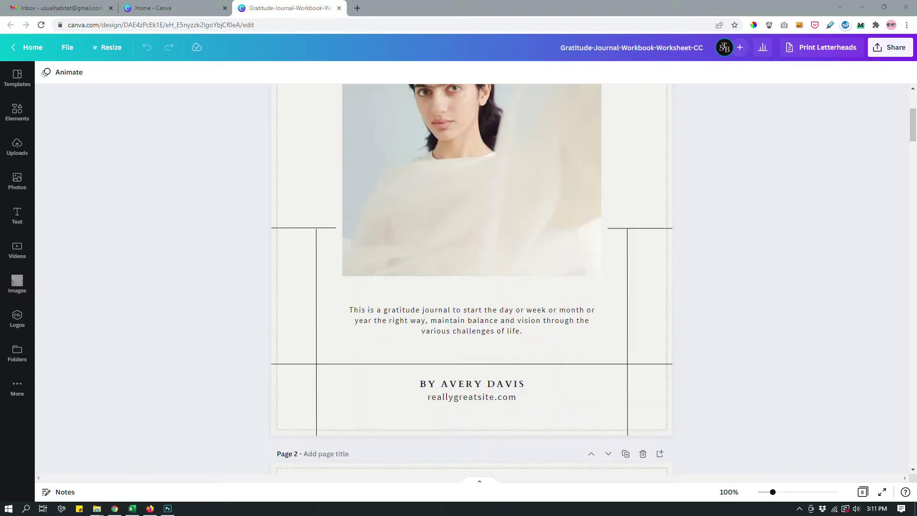
{"action": "scroll", "coordinate": [472, 280], "scroll_direction": "down", "scroll_amount": 10}
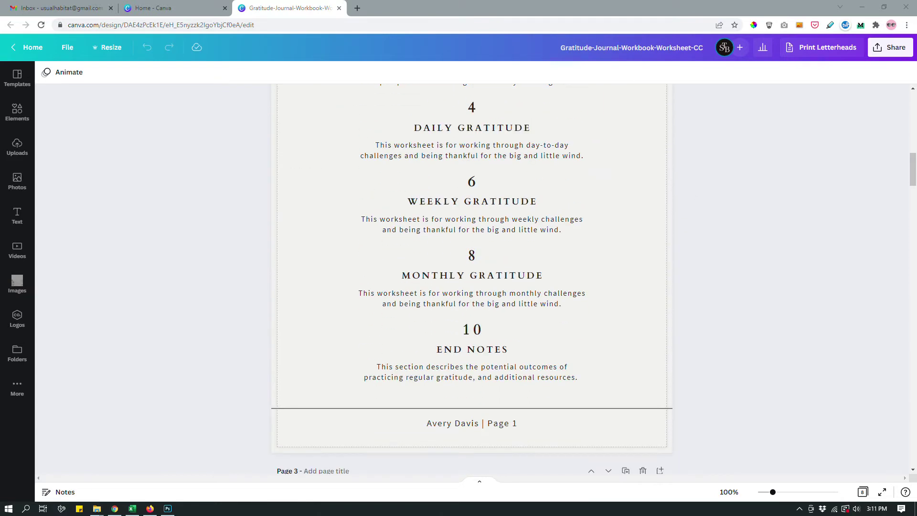
{"action": "scroll", "coordinate": [404, 300], "scroll_direction": "down", "scroll_amount": 10}
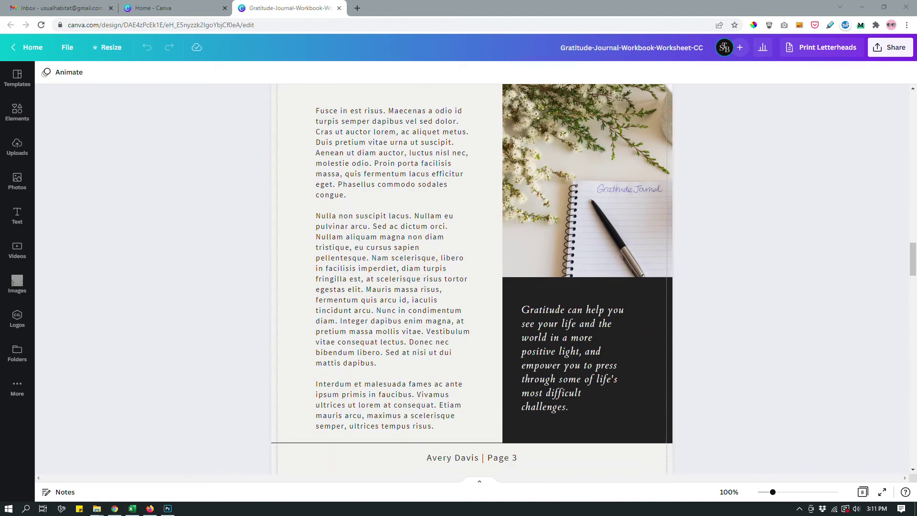
{"action": "left_click", "coordinate": [404, 300]}
{"action": "scroll", "coordinate": [404, 300], "scroll_direction": "up", "scroll_amount": 3}
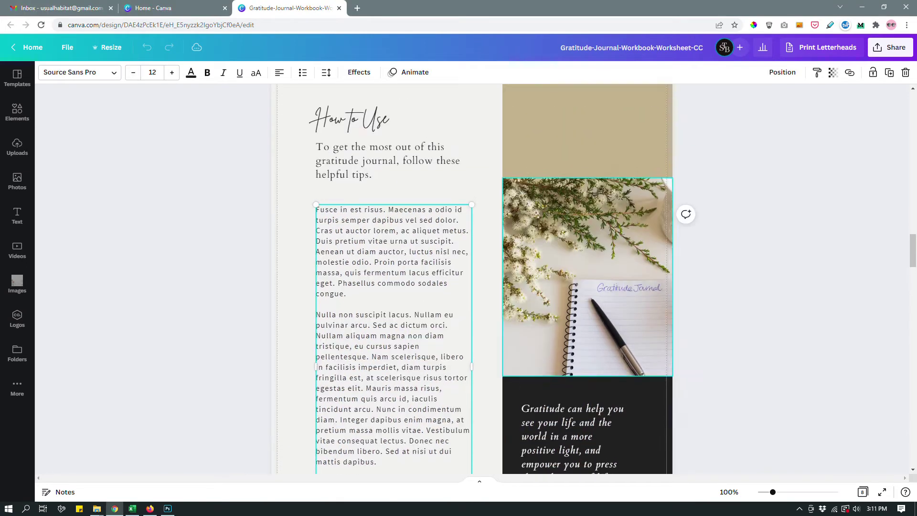
{"action": "left_click", "coordinate": [387, 202]}
{"action": "scroll", "coordinate": [387, 202], "scroll_direction": "down", "scroll_amount": 15}
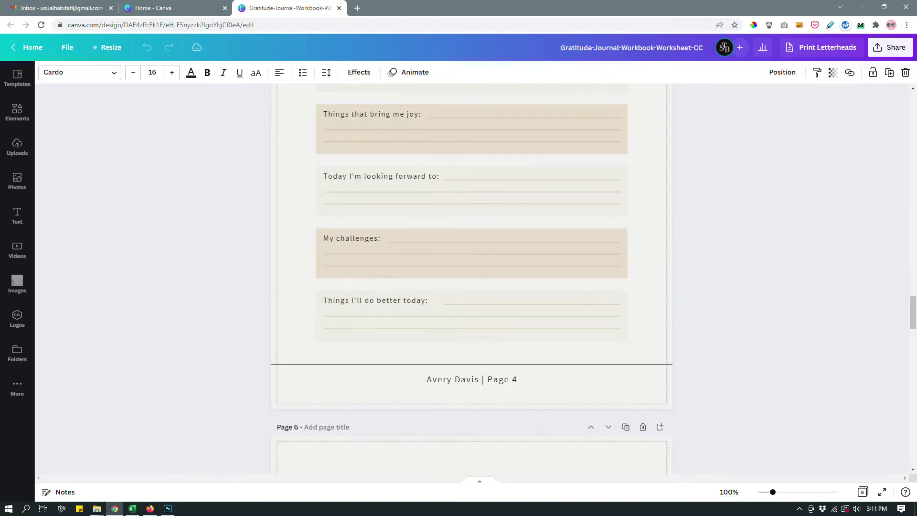
{"action": "scroll", "coordinate": [472, 277], "scroll_direction": "down", "scroll_amount": 7}
{"action": "scroll", "coordinate": [472, 277], "scroll_direction": "up", "scroll_amount": 20}
{"action": "scroll", "coordinate": [472, 277], "scroll_direction": "up", "scroll_amount": 13}
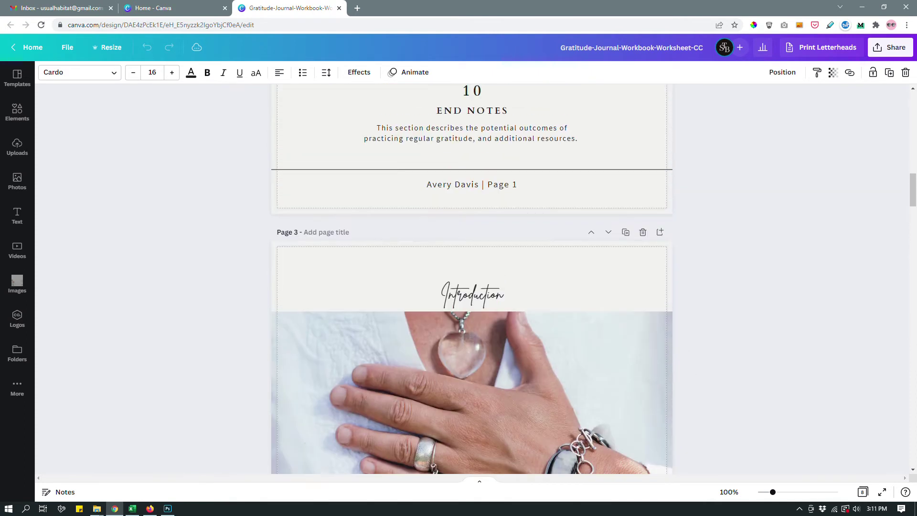
{"action": "scroll", "coordinate": [472, 277], "scroll_direction": "up", "scroll_amount": 20}
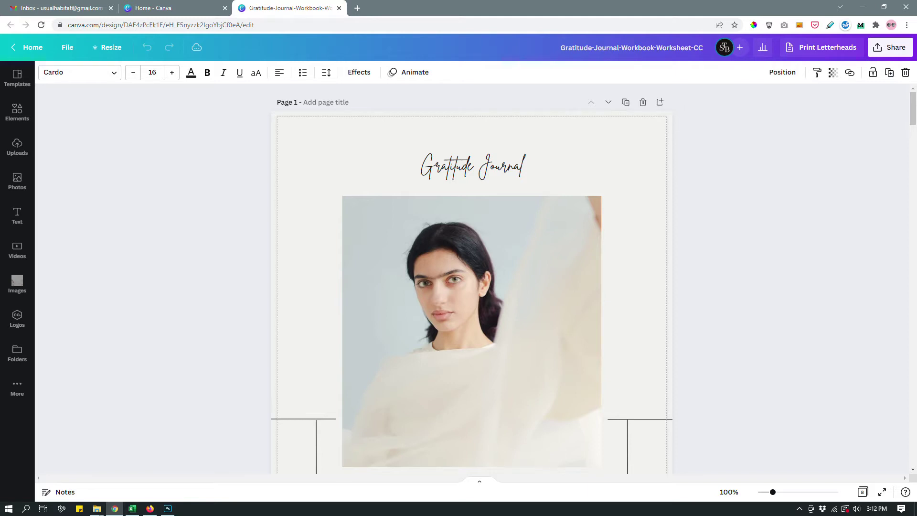
{"action": "scroll", "coordinate": [472, 277], "scroll_direction": "down", "scroll_amount": 2}
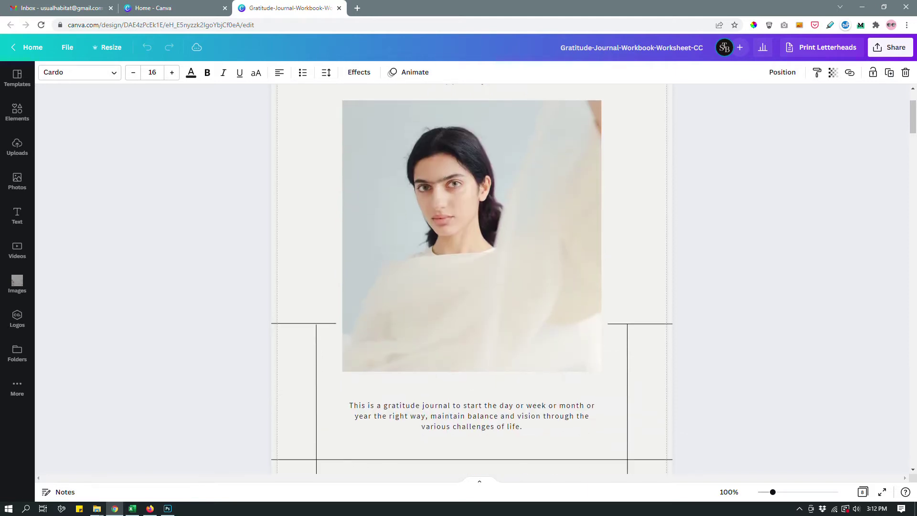
{"action": "scroll", "coordinate": [472, 277], "scroll_direction": "up", "scroll_amount": 2}
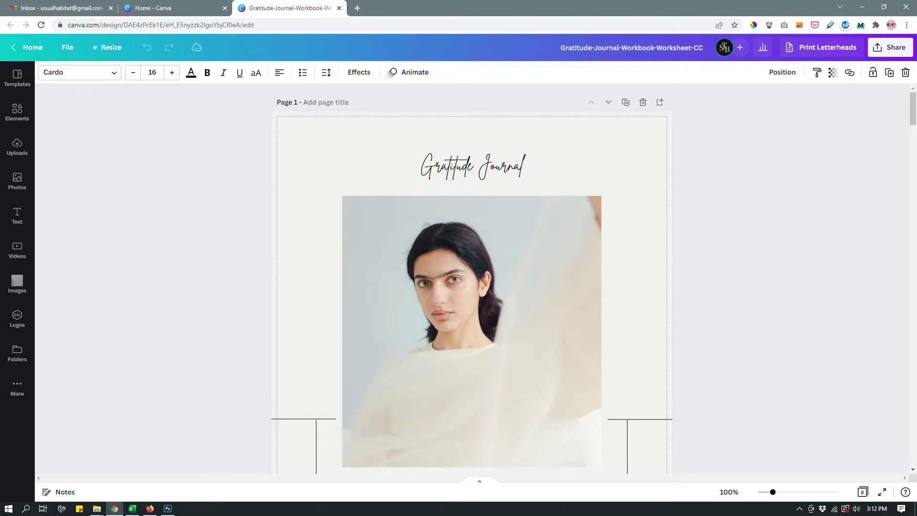
Go to the Canva home tab and open the Brand Kit overview
{"action": "key", "text": "ctrl+shift+Tab"}
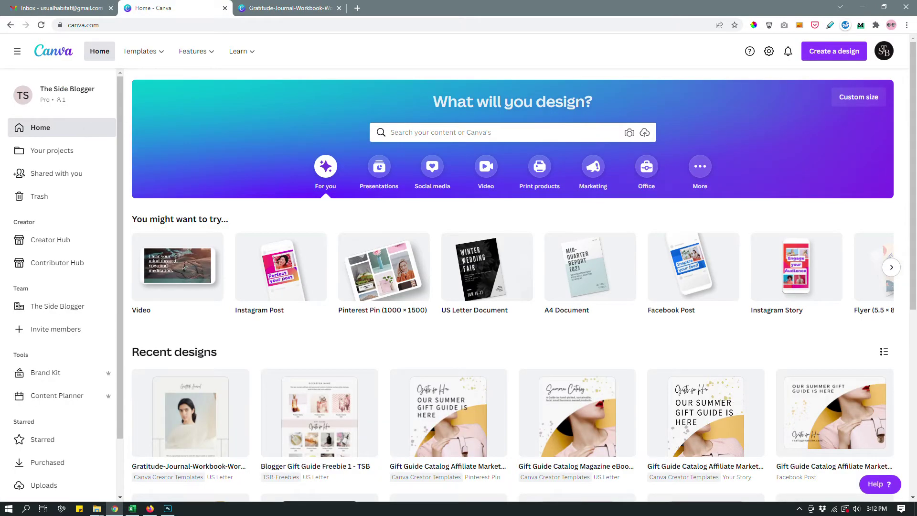
{"action": "scroll", "coordinate": [516, 287], "scroll_direction": "down", "scroll_amount": 3}
{"action": "scroll", "coordinate": [516, 286], "scroll_direction": "up", "scroll_amount": 5}
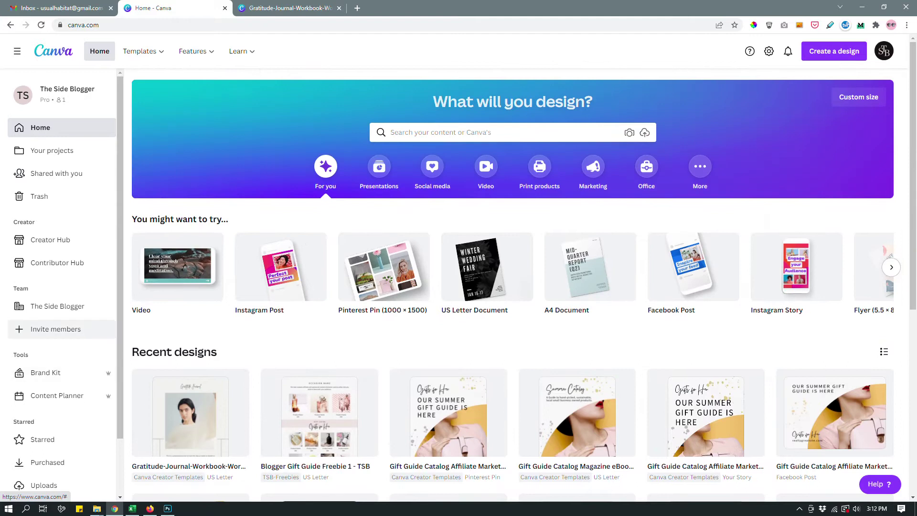
{"action": "scroll", "coordinate": [58, 329], "scroll_direction": "down", "scroll_amount": 1}
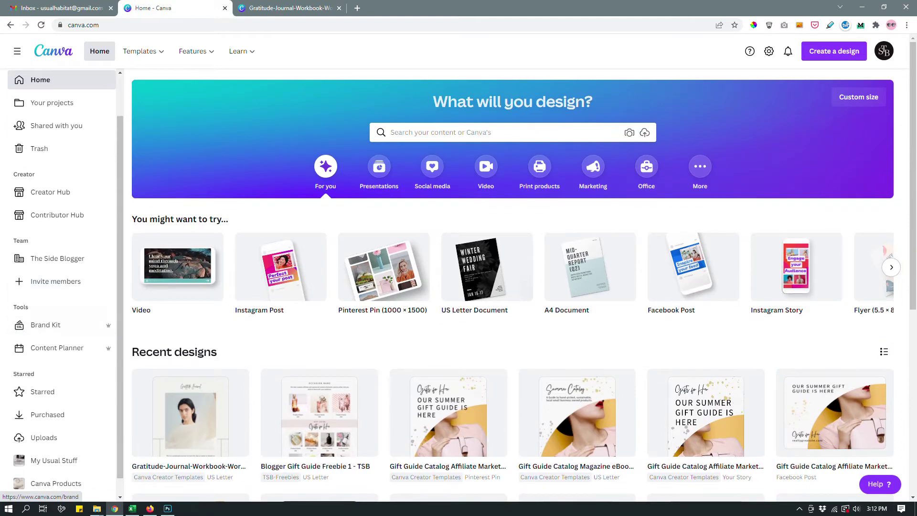
{"action": "left_click", "coordinate": [48, 325]}
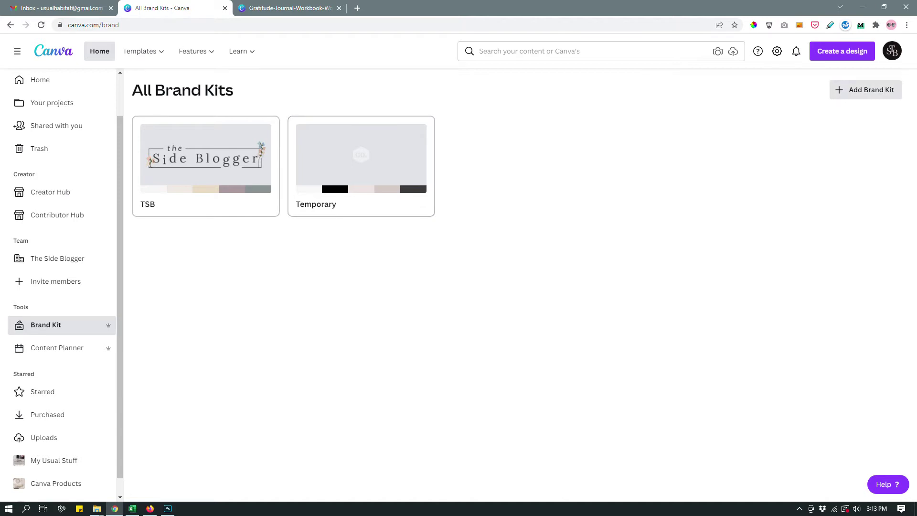
Add a new brand kit named 'Temp'
{"action": "left_click", "coordinate": [866, 90]}
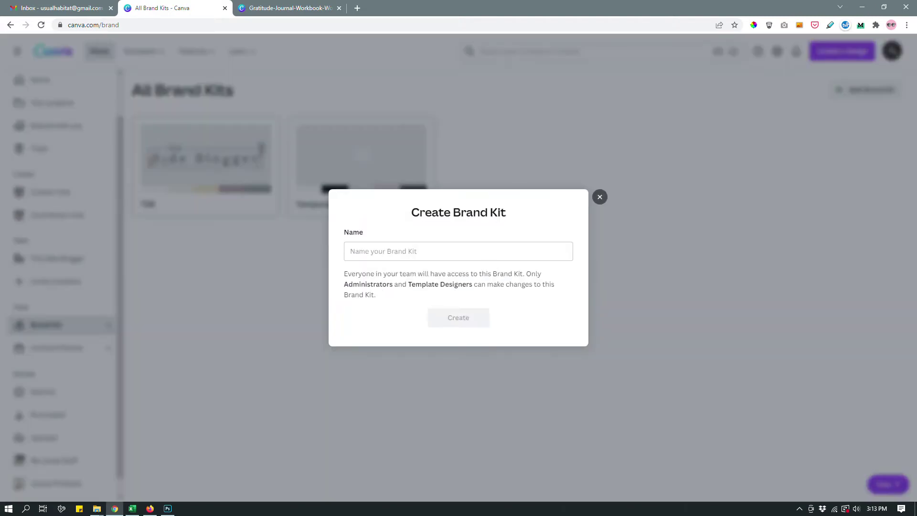
{"action": "left_click", "coordinate": [360, 251]}
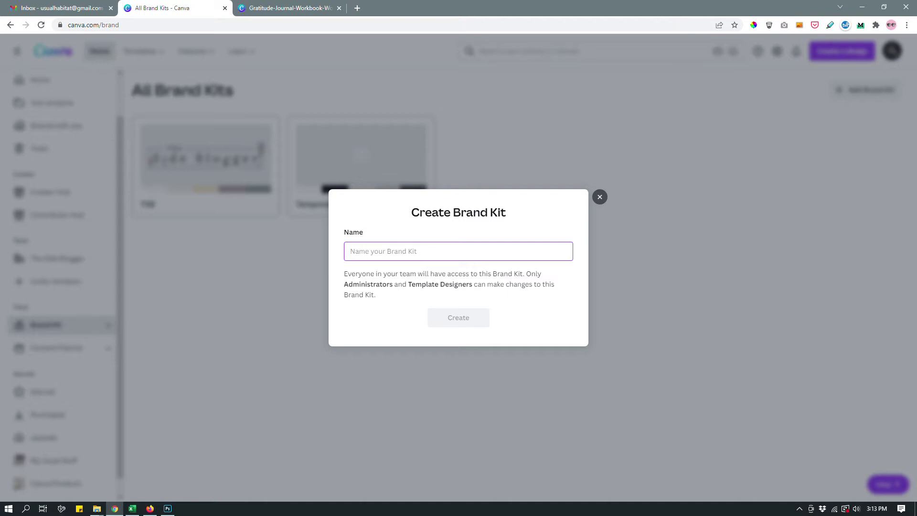
{"action": "type", "text": "Te"}
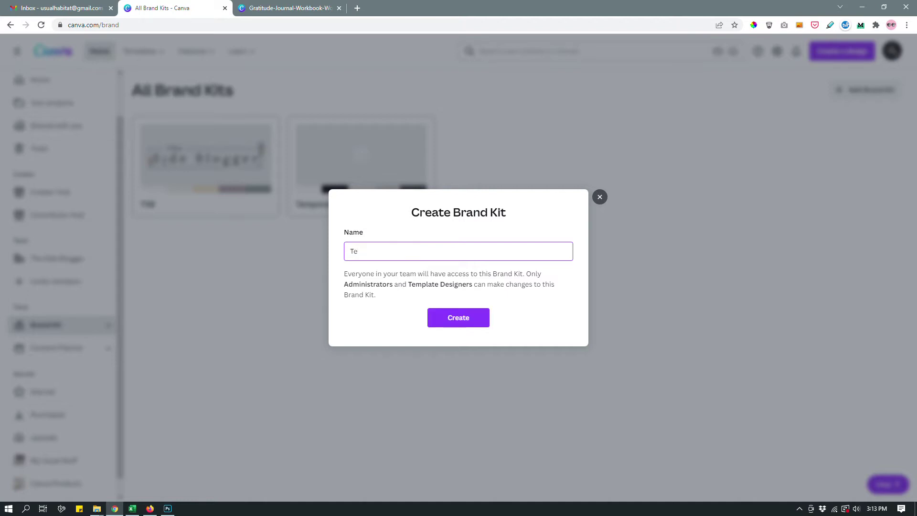
{"action": "type", "text": "mp"}
{"action": "key", "text": "Return"}
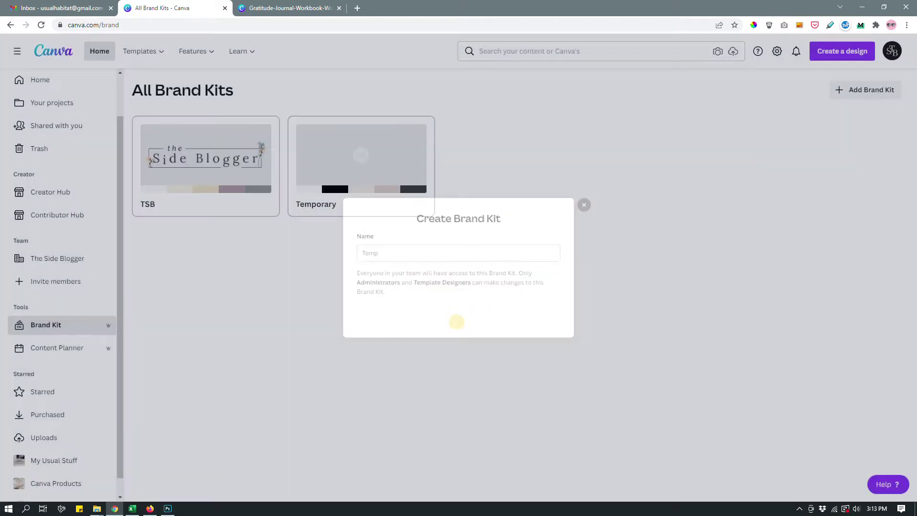
{"action": "scroll", "coordinate": [155, 385], "scroll_direction": "down", "scroll_amount": 2}
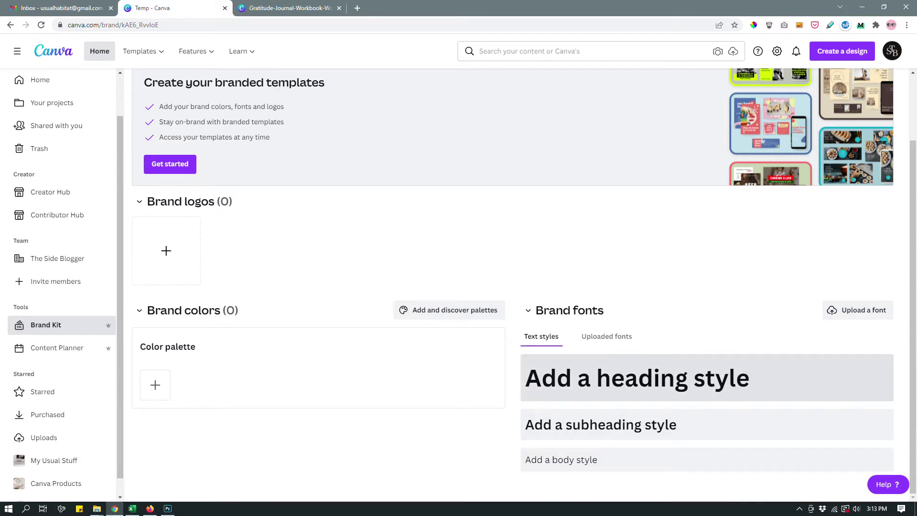
Give the Temp kit a heading style in Advetime at 31.5
{"action": "left_click", "coordinate": [669, 381]}
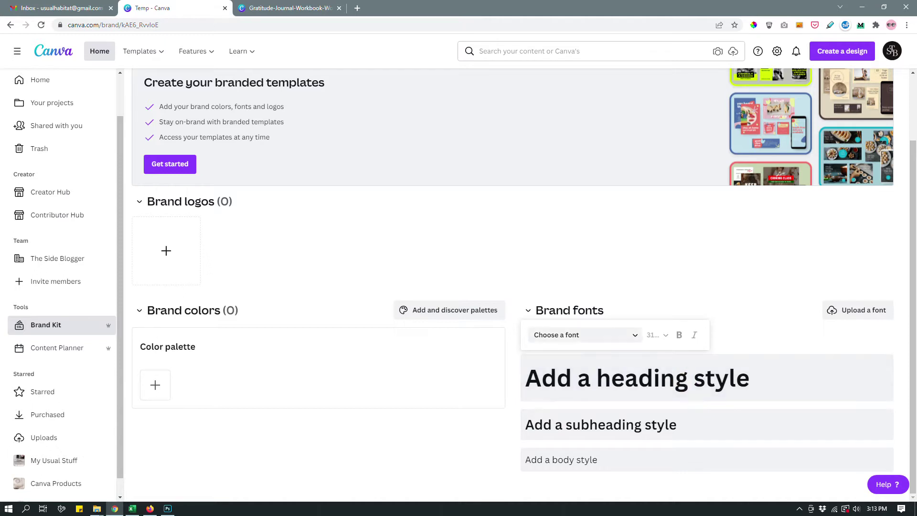
{"action": "left_click", "coordinate": [554, 334]}
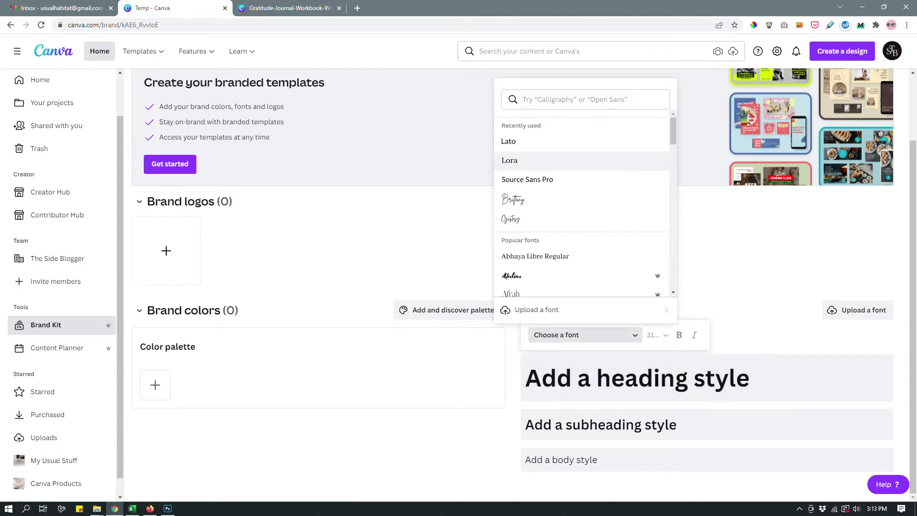
{"action": "scroll", "coordinate": [574, 225], "scroll_direction": "down", "scroll_amount": 1}
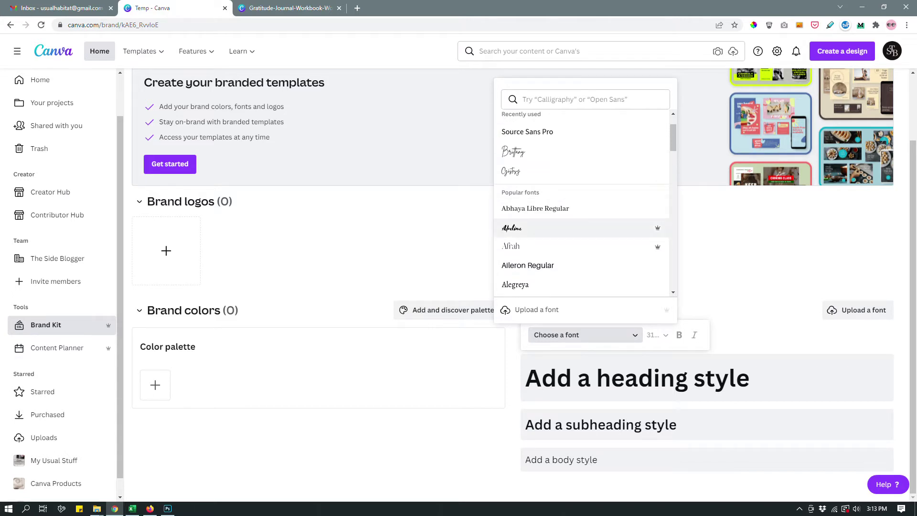
{"action": "left_click", "coordinate": [573, 228]}
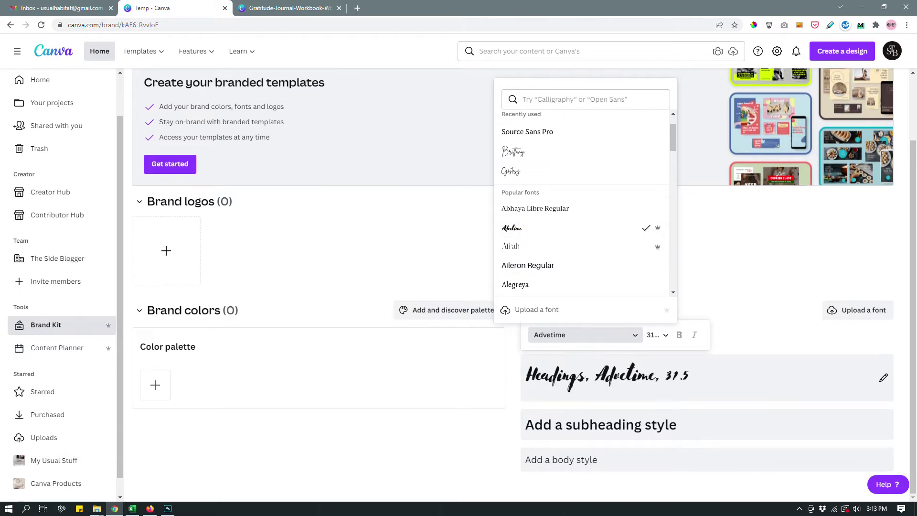
{"action": "key", "text": "Escape"}
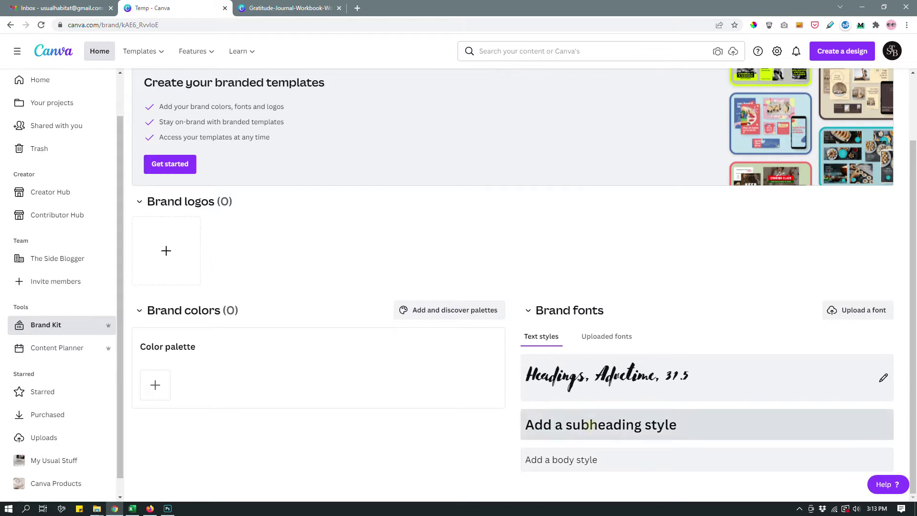
Set the subheading style to Abhaya Libre Regular at size 18
{"action": "left_click", "coordinate": [594, 425]}
{"action": "left_click", "coordinate": [585, 390]}
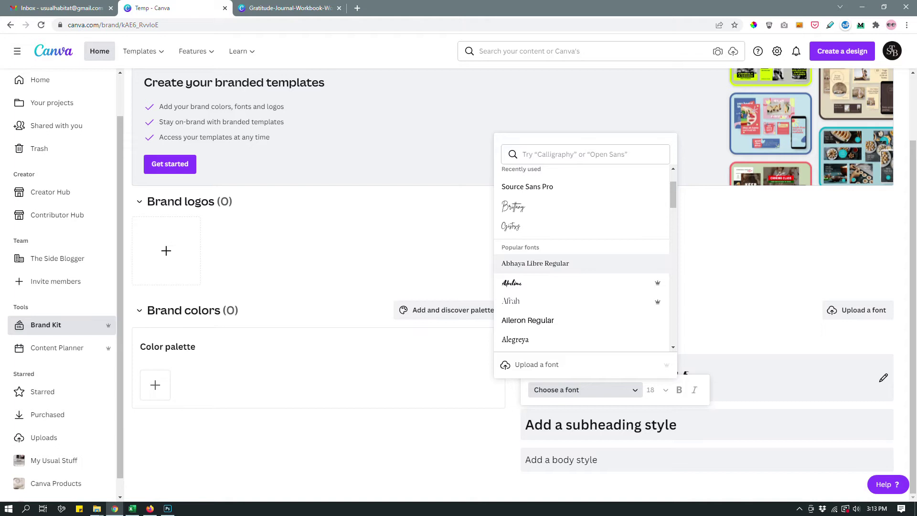
{"action": "left_click", "coordinate": [544, 265]}
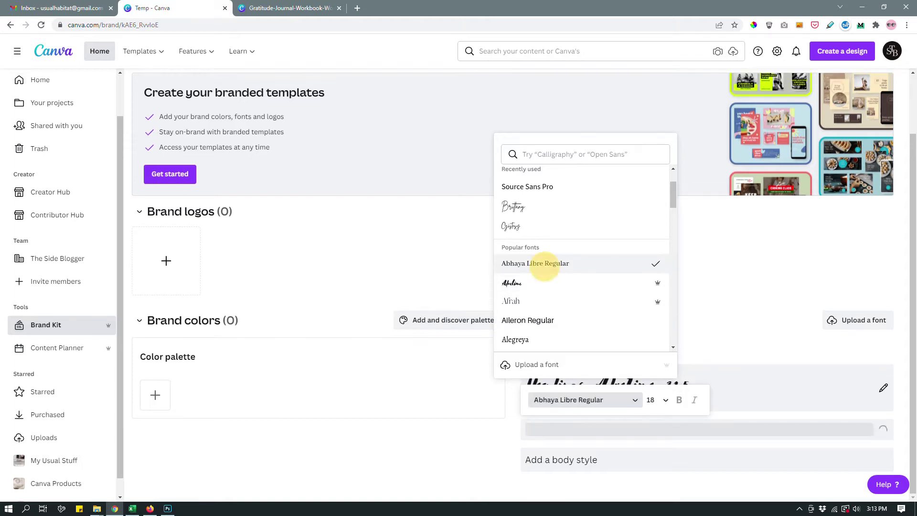
{"action": "left_click", "coordinate": [739, 307]}
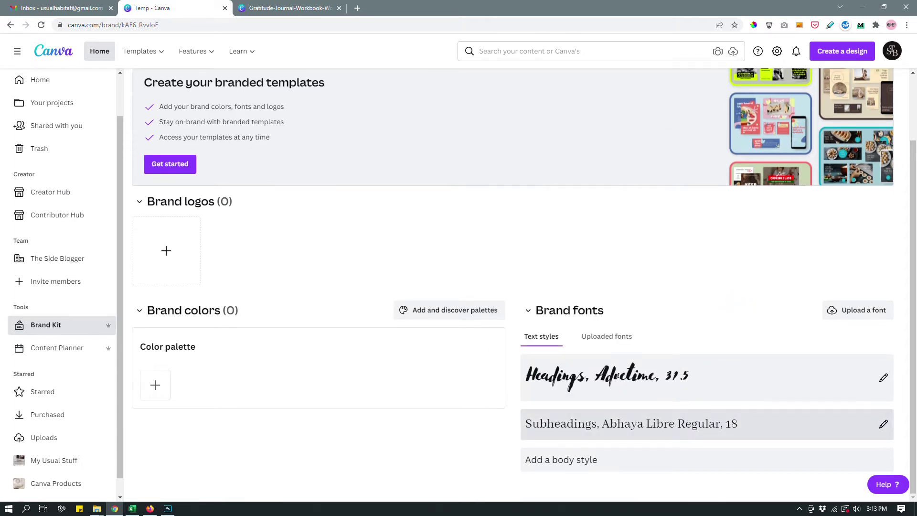
Add a Temp body style in Montserrat, found by searching 'mont', at size 10
{"action": "left_click", "coordinate": [580, 460]}
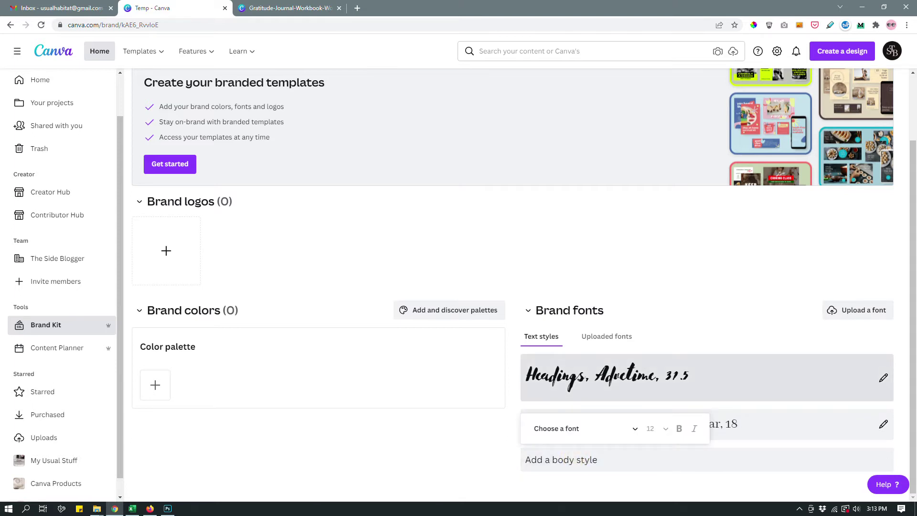
{"action": "left_click", "coordinate": [585, 429]}
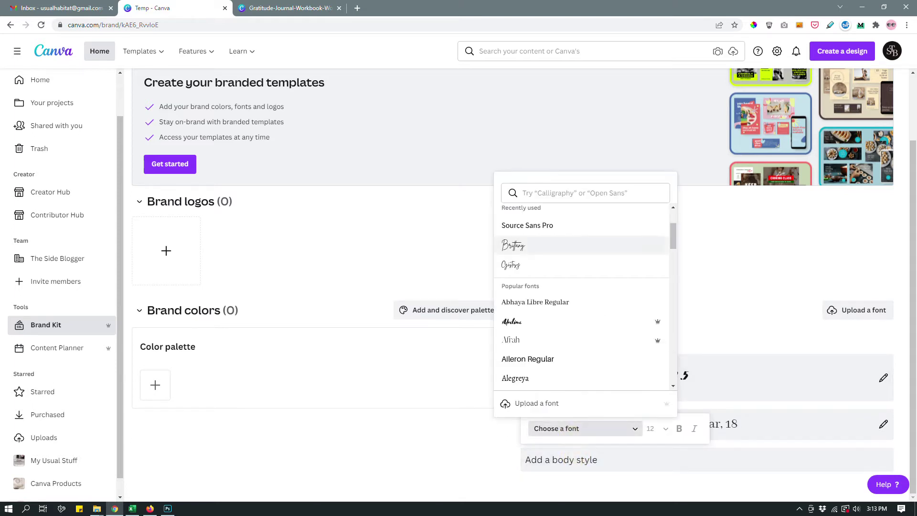
{"action": "left_click", "coordinate": [529, 193]}
{"action": "type", "text": "mont"}
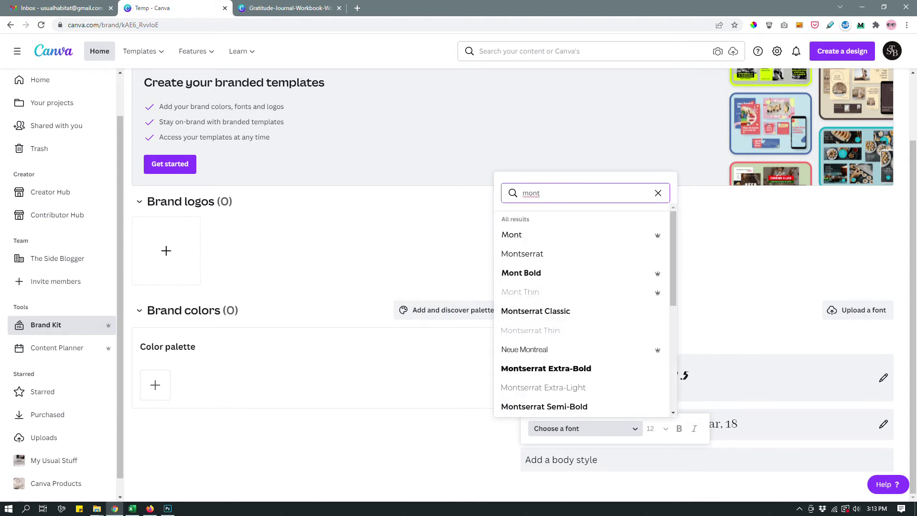
{"action": "left_click", "coordinate": [540, 254]}
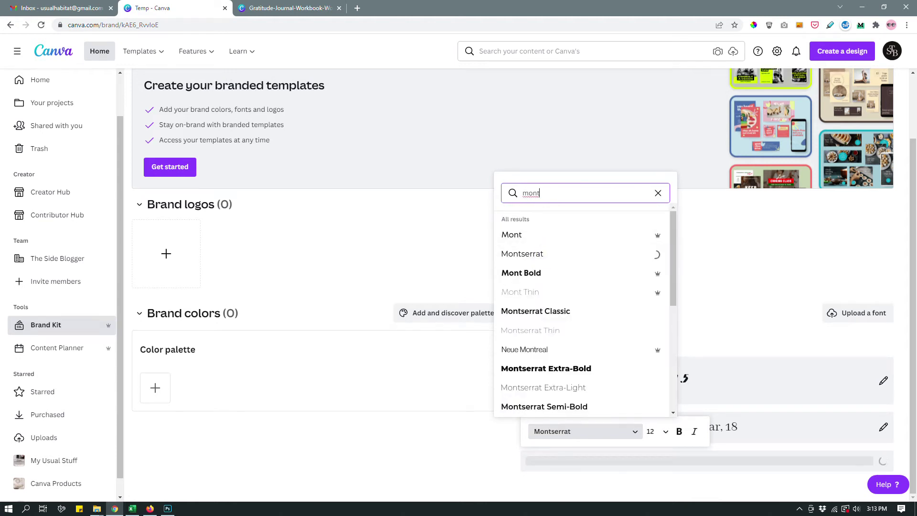
{"action": "left_click", "coordinate": [723, 278]}
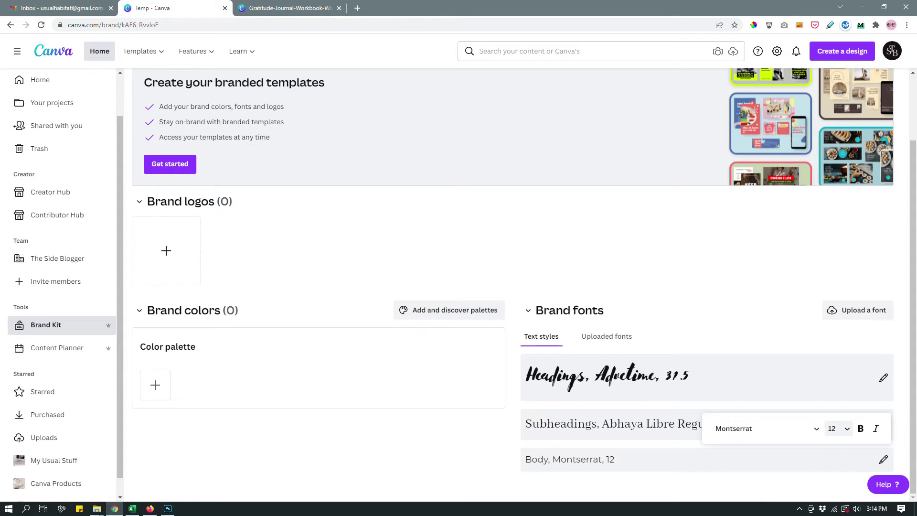
{"action": "left_click", "coordinate": [837, 428]}
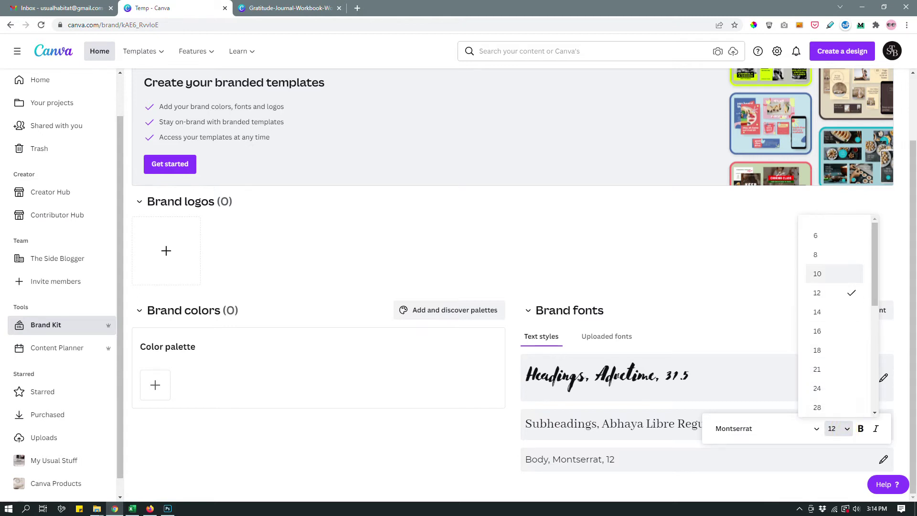
{"action": "left_click", "coordinate": [823, 271]}
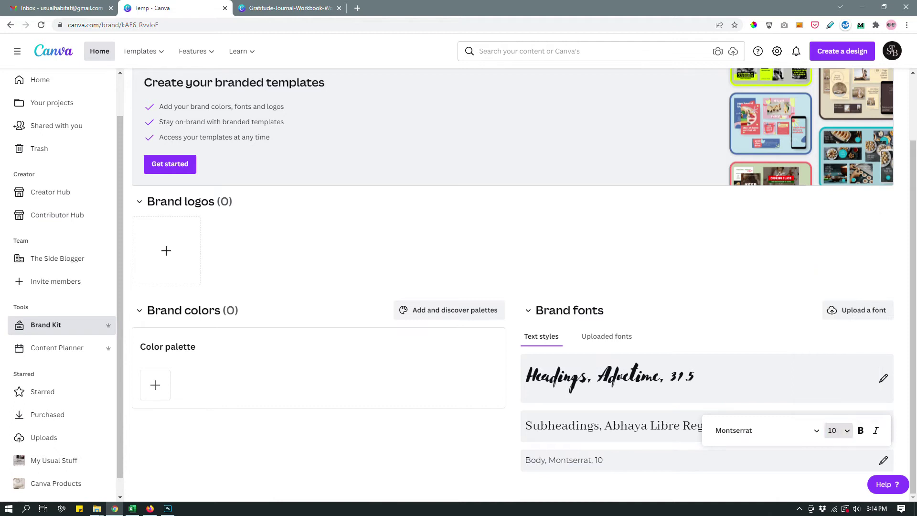
{"action": "left_click", "coordinate": [766, 276]}
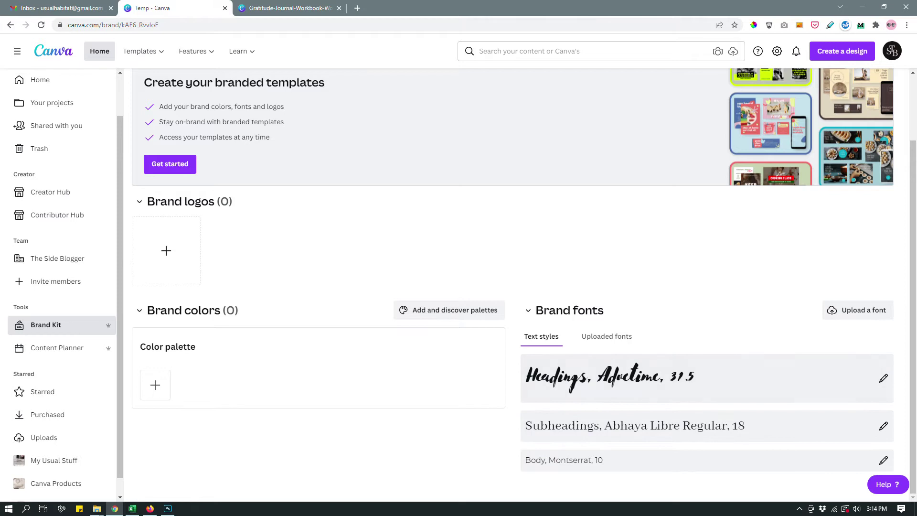
{"action": "mouse_move", "coordinate": [238, 51]}
Return to the Gratitude Journal tab, continue editing, and reload the design
{"action": "scroll", "coordinate": [477, 239], "scroll_direction": "up", "scroll_amount": 2}
{"action": "left_click", "coordinate": [289, 9]}
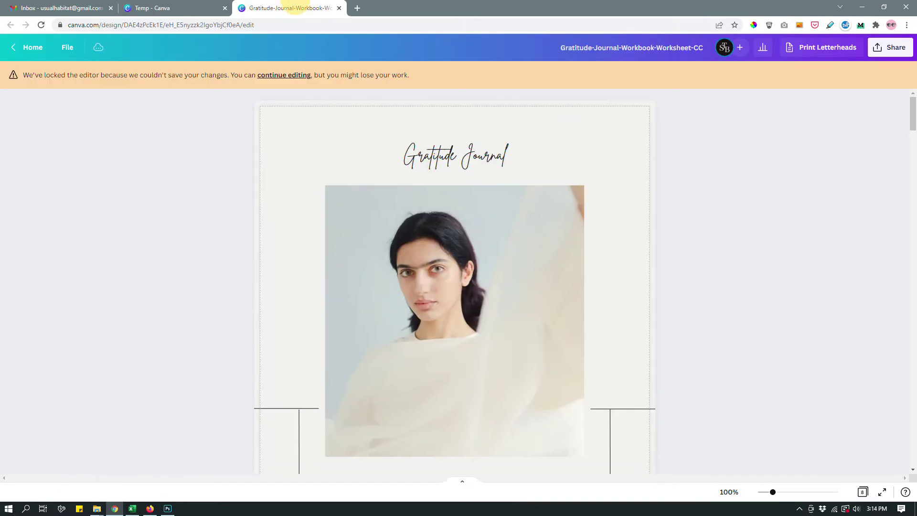
{"action": "left_click", "coordinate": [733, 225]}
{"action": "left_click", "coordinate": [163, 195]}
{"action": "left_click", "coordinate": [289, 75]}
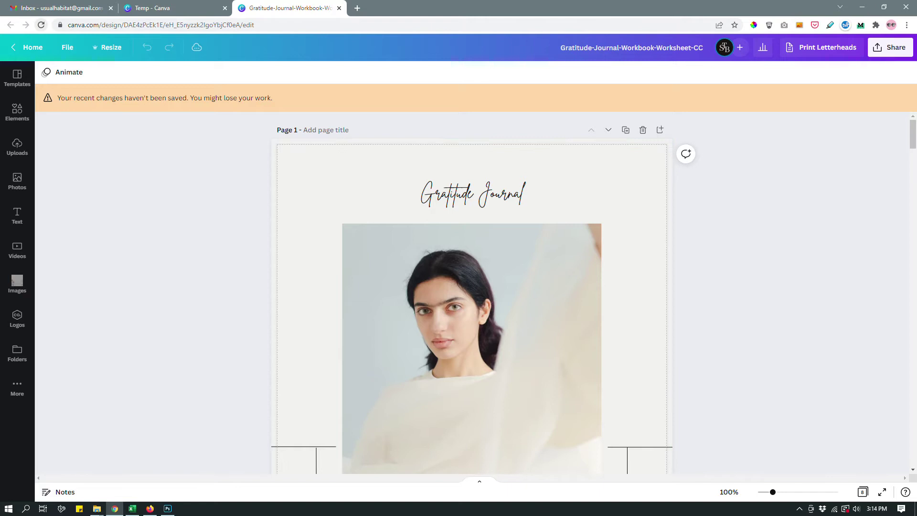
{"action": "left_click", "coordinate": [41, 25]}
{"action": "left_click", "coordinate": [497, 78]}
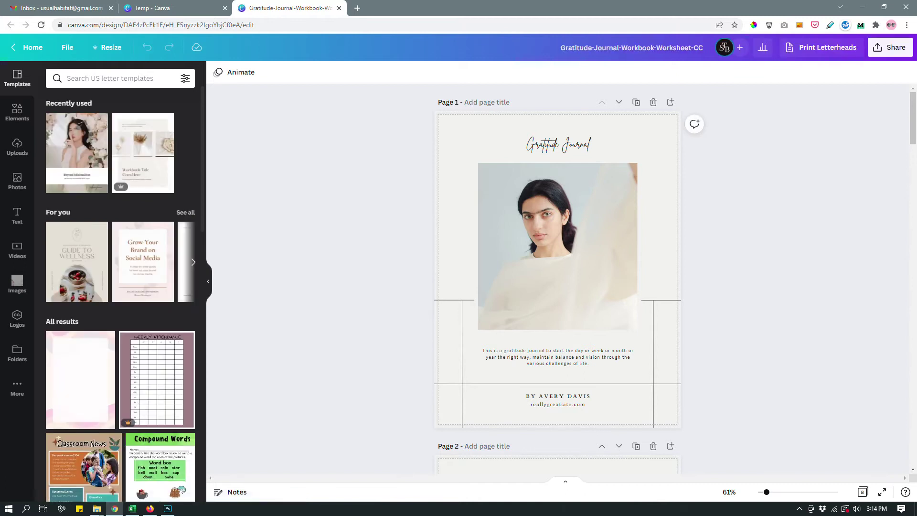
{"action": "scroll", "coordinate": [557, 279], "scroll_direction": "down", "scroll_amount": 2}
{"action": "scroll", "coordinate": [558, 280], "scroll_direction": "up", "scroll_amount": 2}
{"action": "scroll", "coordinate": [557, 358], "scroll_direction": "down", "scroll_amount": 4}
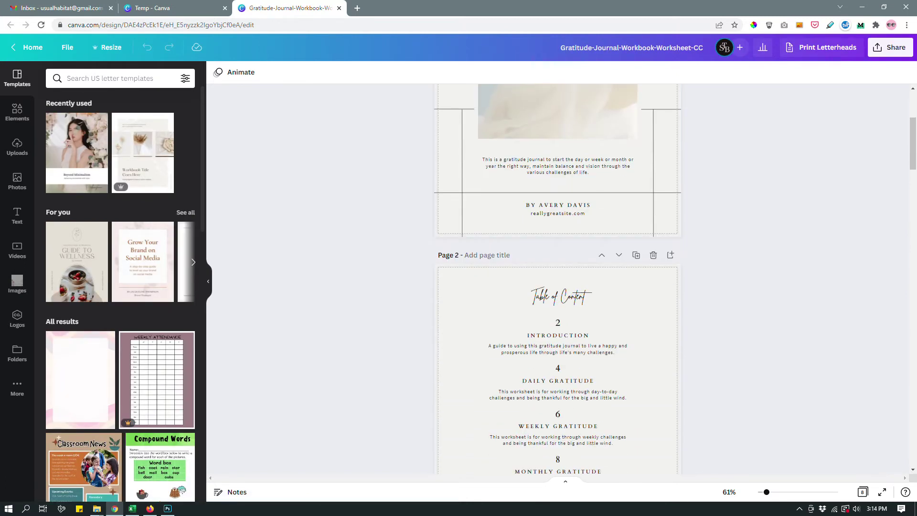
{"action": "scroll", "coordinate": [558, 334], "scroll_direction": "down", "scroll_amount": 4}
{"action": "scroll", "coordinate": [557, 334], "scroll_direction": "up", "scroll_amount": 5}
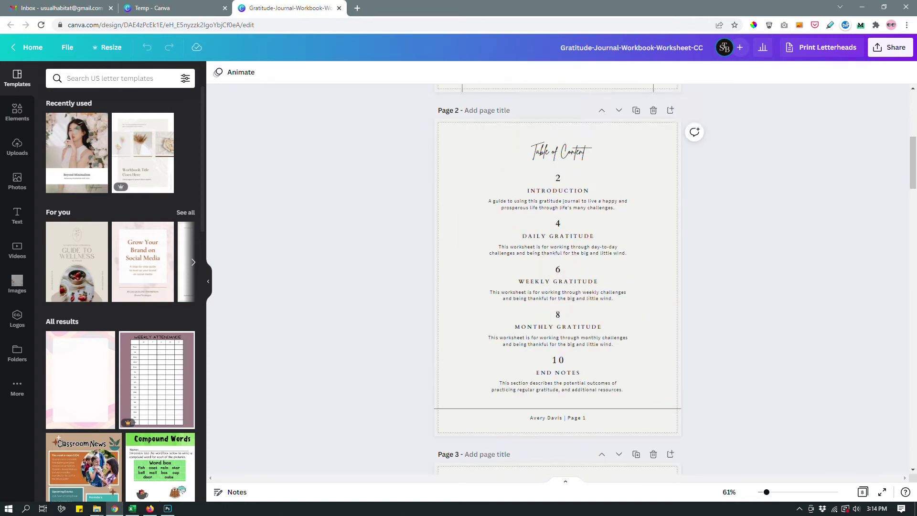
{"action": "scroll", "coordinate": [659, 219], "scroll_direction": "up", "scroll_amount": 3}
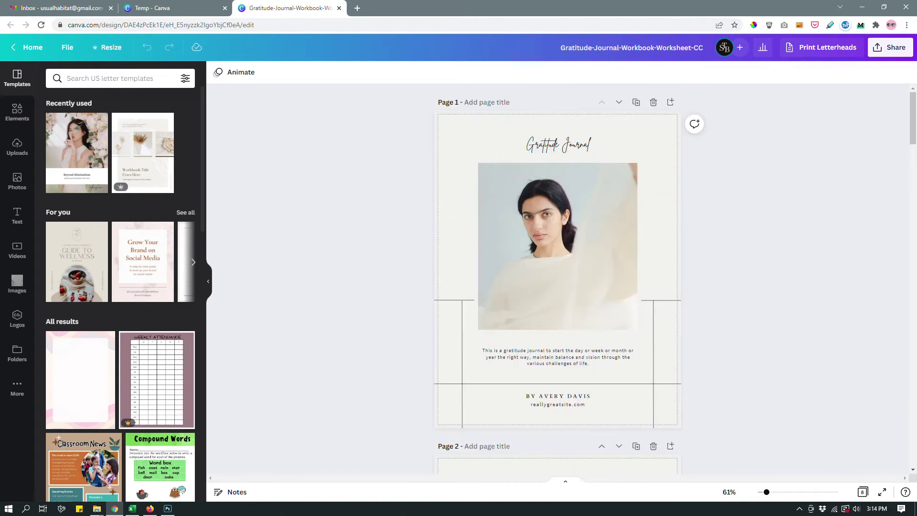
{"action": "scroll", "coordinate": [717, 263], "scroll_direction": "up", "scroll_amount": 2}
{"action": "scroll", "coordinate": [558, 285], "scroll_direction": "up", "scroll_amount": 2}
{"action": "scroll", "coordinate": [558, 285], "scroll_direction": "down", "scroll_amount": 2}
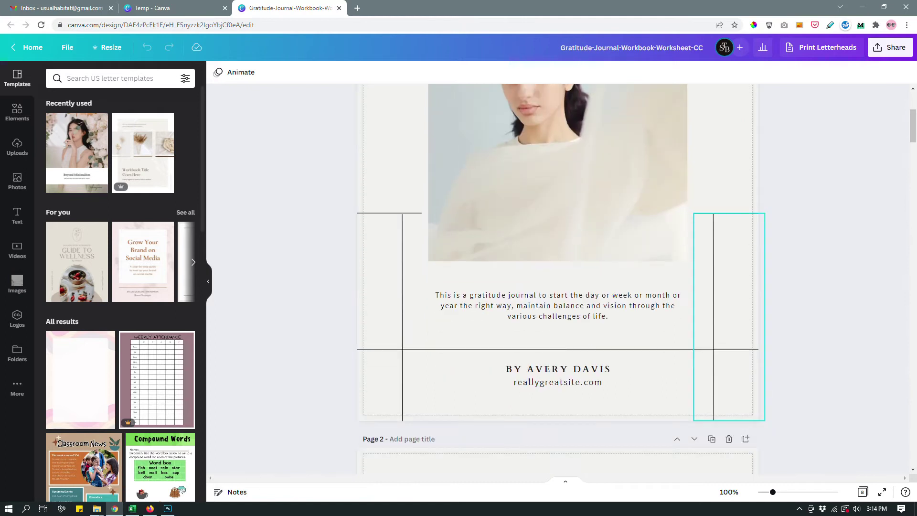
{"action": "left_click", "coordinate": [536, 308]}
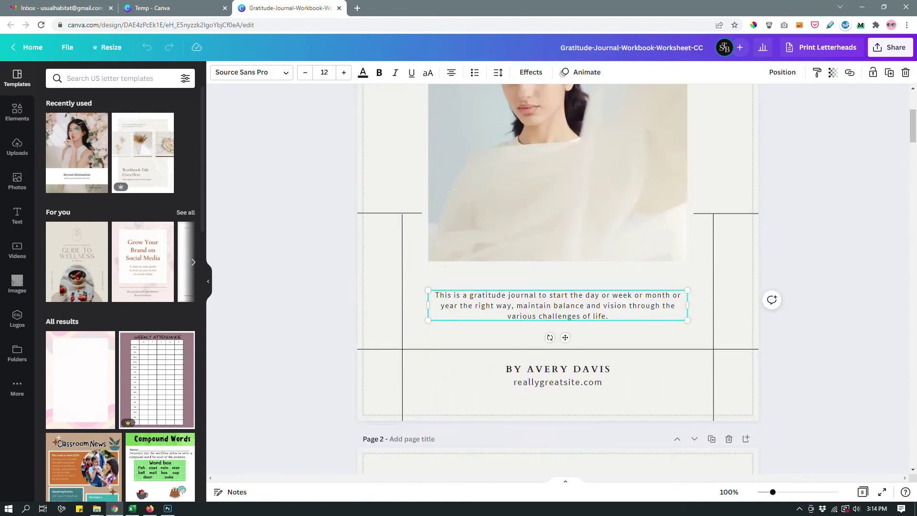
{"action": "left_click", "coordinate": [558, 373]}
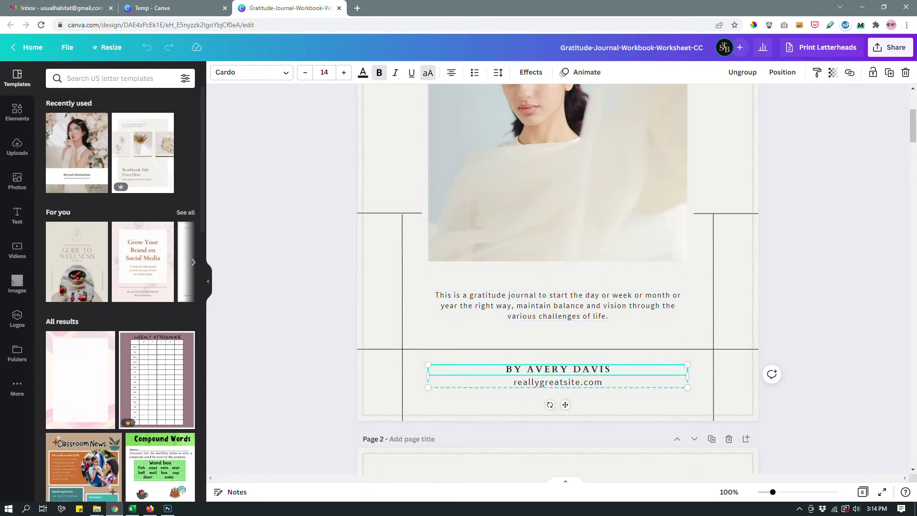
{"action": "scroll", "coordinate": [557, 268], "scroll_direction": "down", "scroll_amount": 2}
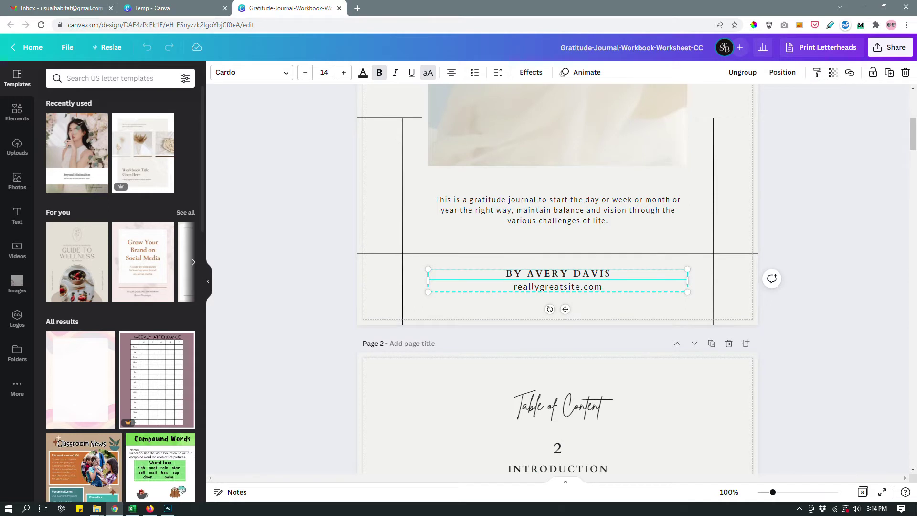
{"action": "scroll", "coordinate": [714, 220], "scroll_direction": "down", "scroll_amount": 1}
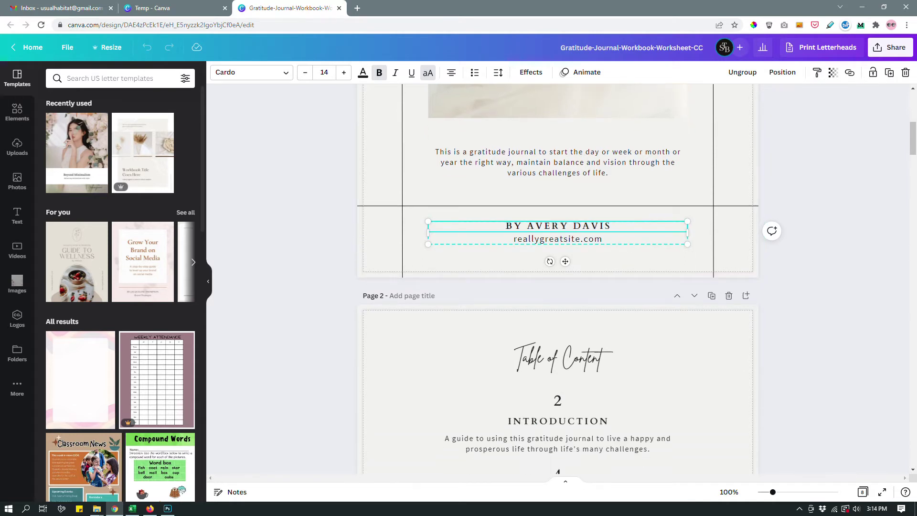
{"action": "scroll", "coordinate": [558, 274], "scroll_direction": "down", "scroll_amount": 2}
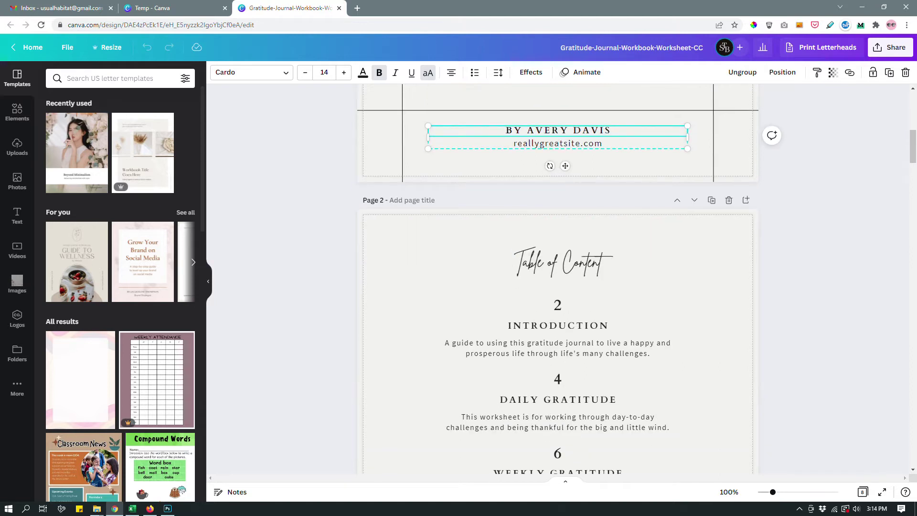
{"action": "scroll", "coordinate": [558, 278], "scroll_direction": "down", "scroll_amount": 3}
{"action": "scroll", "coordinate": [557, 278], "scroll_direction": "up", "scroll_amount": 12}
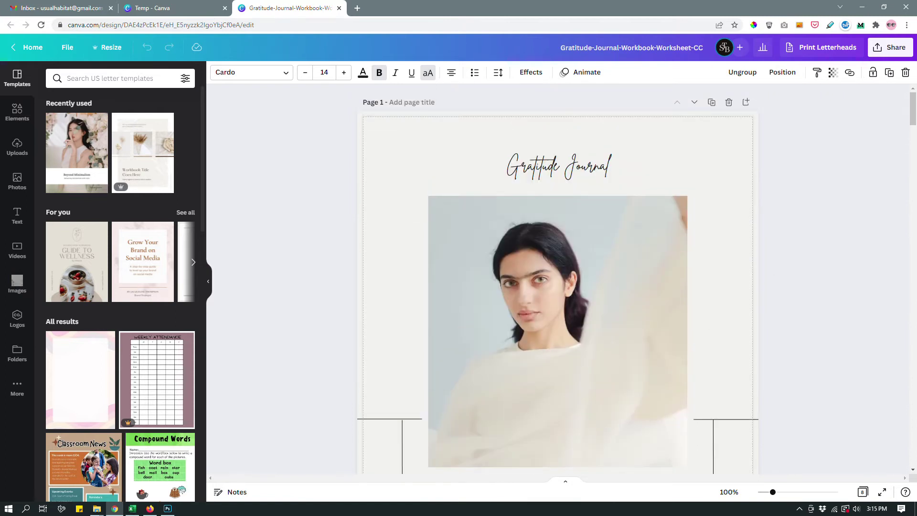
{"action": "left_click", "coordinate": [559, 166]}
{"action": "scroll", "coordinate": [557, 294], "scroll_direction": "down", "scroll_amount": 6}
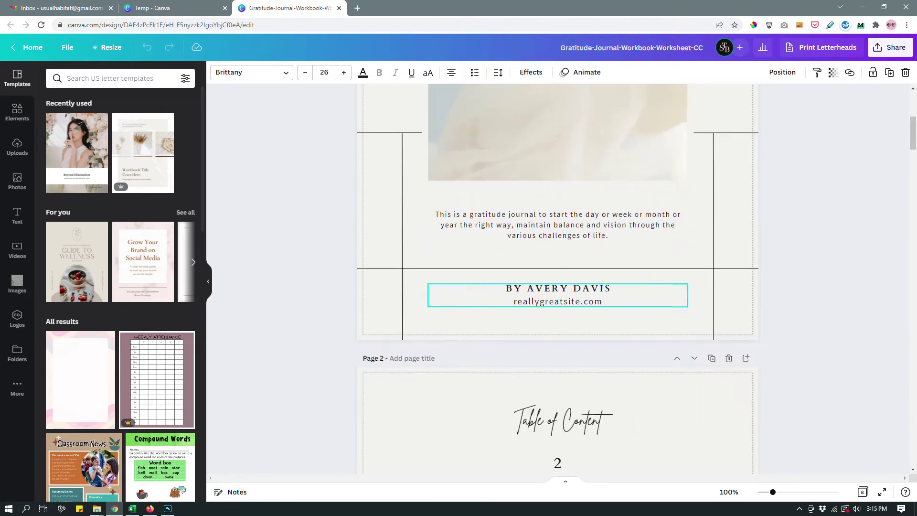
{"action": "left_click", "coordinate": [558, 295]}
{"action": "left_click", "coordinate": [571, 229]}
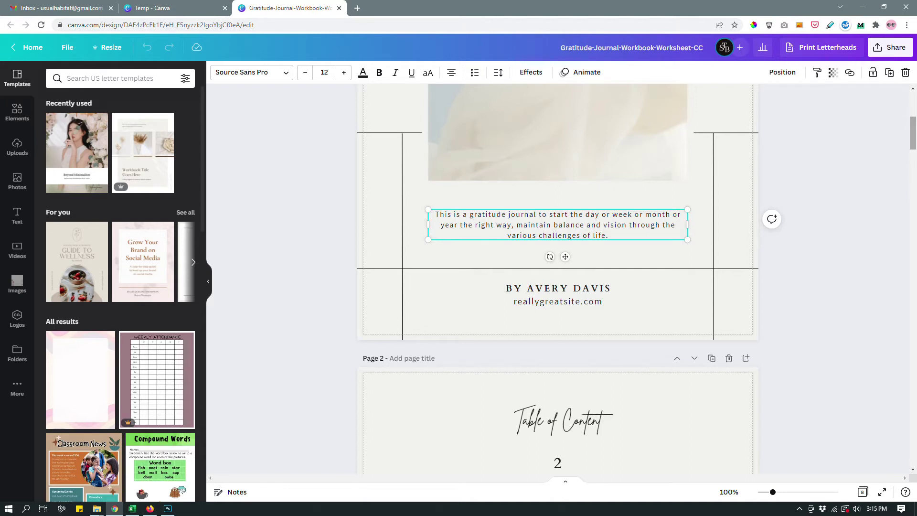
{"action": "scroll", "coordinate": [557, 268], "scroll_direction": "down", "scroll_amount": 2}
{"action": "scroll", "coordinate": [558, 268], "scroll_direction": "up", "scroll_amount": 4}
{"action": "scroll", "coordinate": [557, 268], "scroll_direction": "up", "scroll_amount": 3}
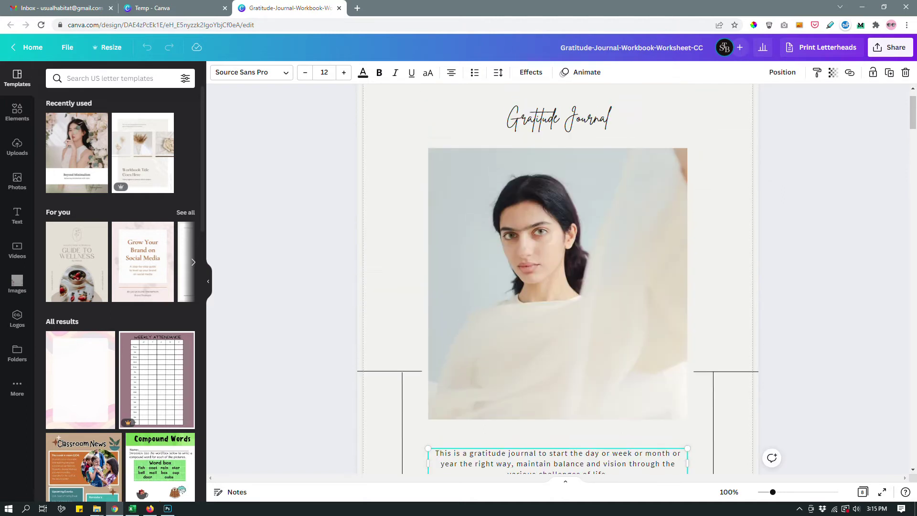
{"action": "scroll", "coordinate": [557, 268], "scroll_direction": "down", "scroll_amount": 2}
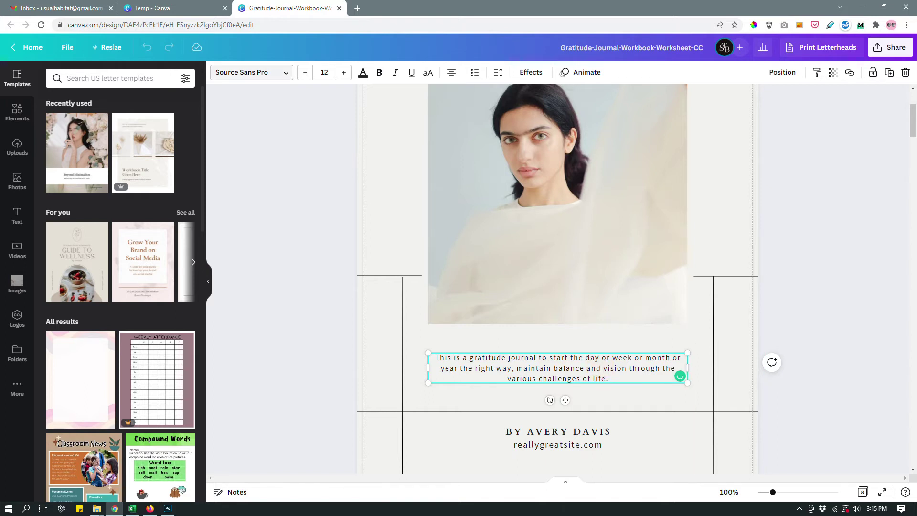
{"action": "left_click", "coordinate": [853, 196]}
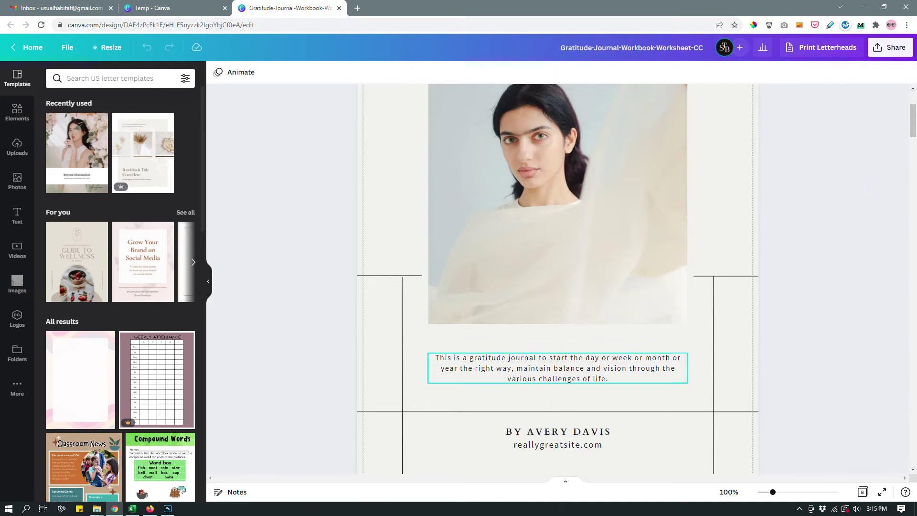
Select the intro paragraph under the cover photo and bring up the brand kit selector
{"action": "left_click", "coordinate": [570, 371]}
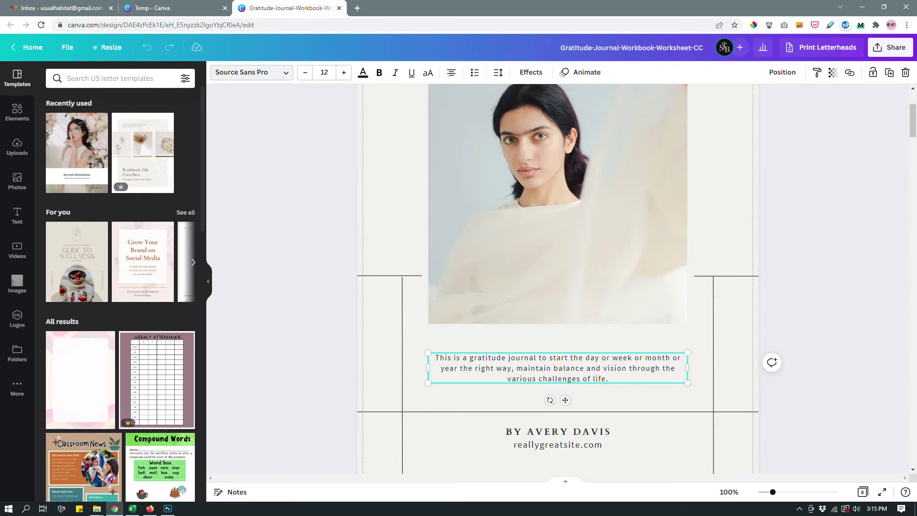
{"action": "left_click", "coordinate": [265, 72]}
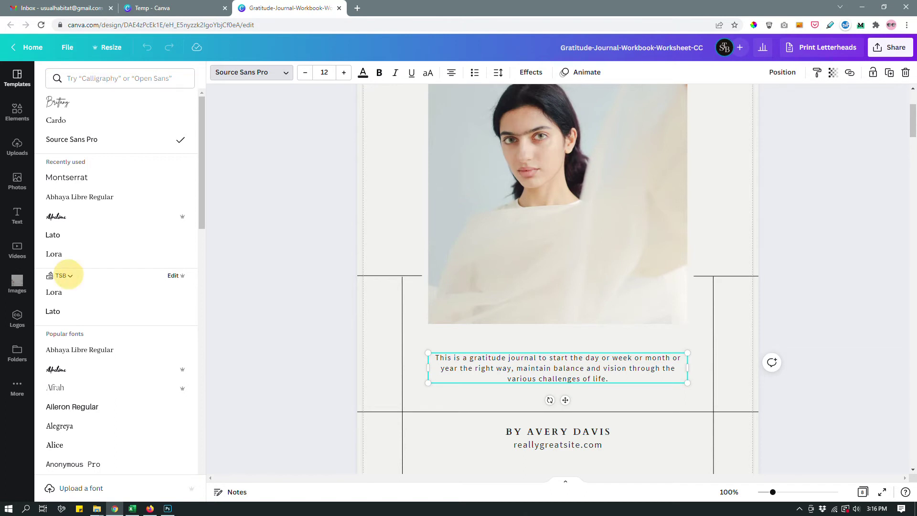
{"action": "left_click", "coordinate": [65, 276]}
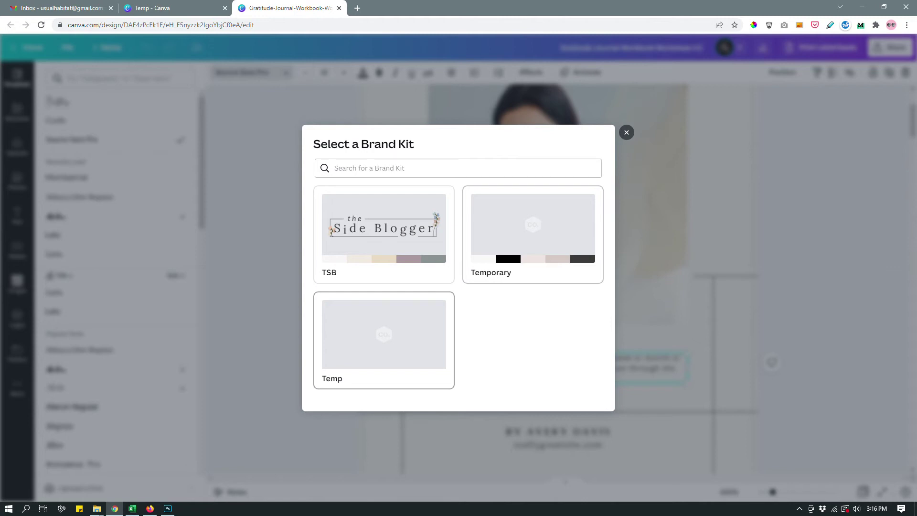
Choose the Temp brand kit as the font list's source
{"action": "left_click", "coordinate": [382, 336]}
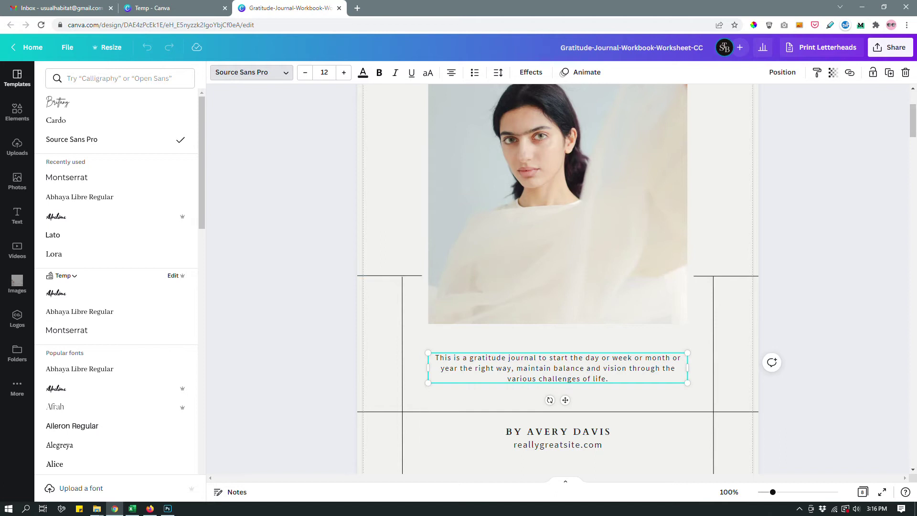
Try Montserrat on the intro paragraph, then undo the change
{"action": "left_click", "coordinate": [95, 330]}
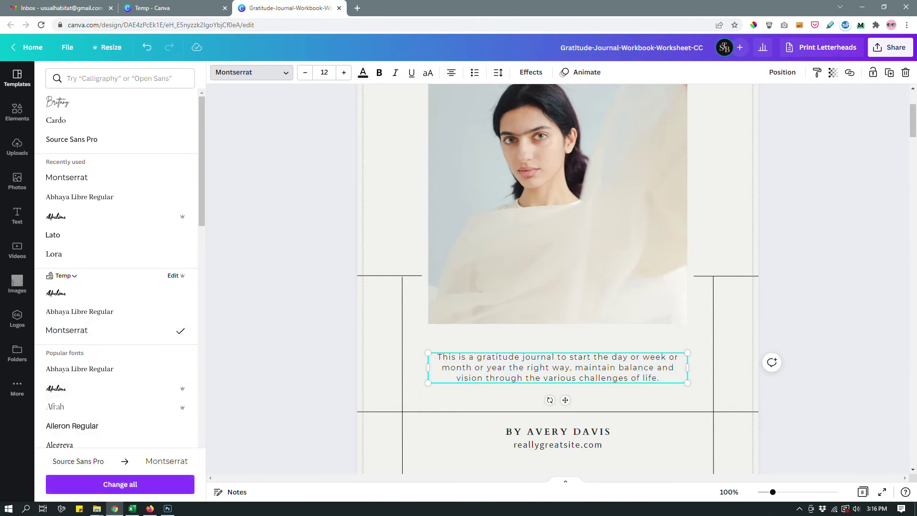
{"action": "left_click", "coordinate": [519, 368]}
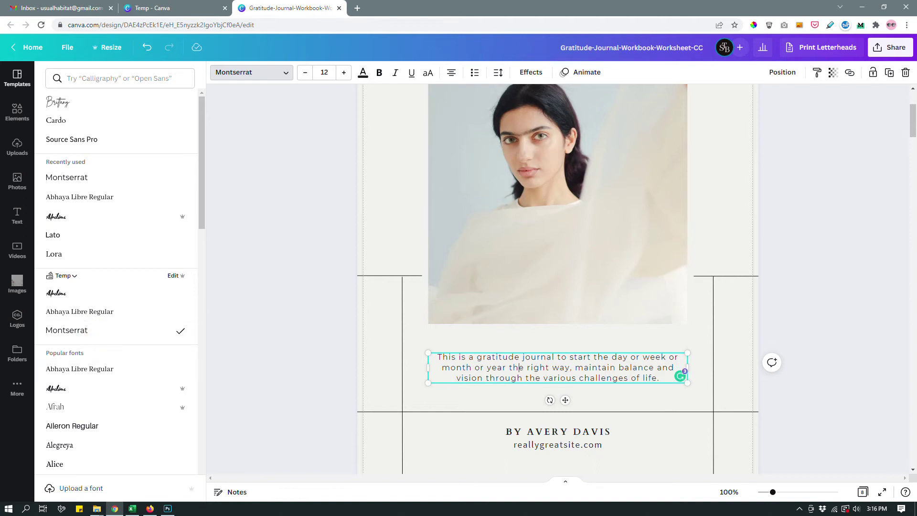
{"action": "key", "text": "Escape"}
{"action": "key", "text": "ctrl+z"}
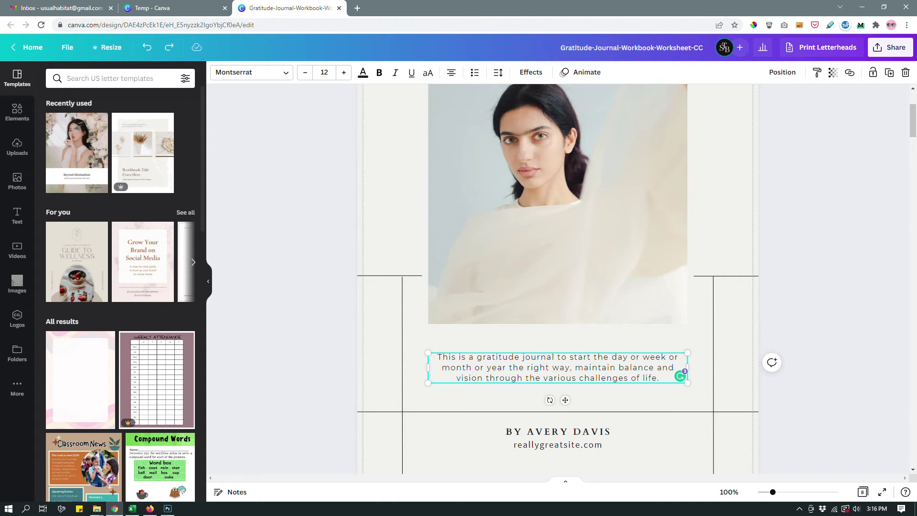
{"action": "left_click", "coordinate": [371, 308]}
{"action": "left_click", "coordinate": [307, 311]}
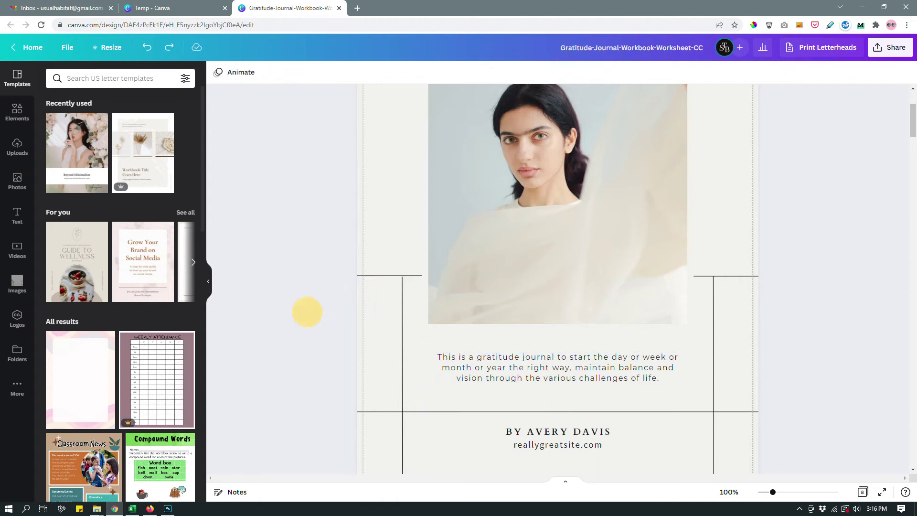
{"action": "key", "text": "ctrl+z"}
Reapply Montserrat to the intro paragraph and change all Source Sans Pro text to it
{"action": "left_click", "coordinate": [558, 379]}
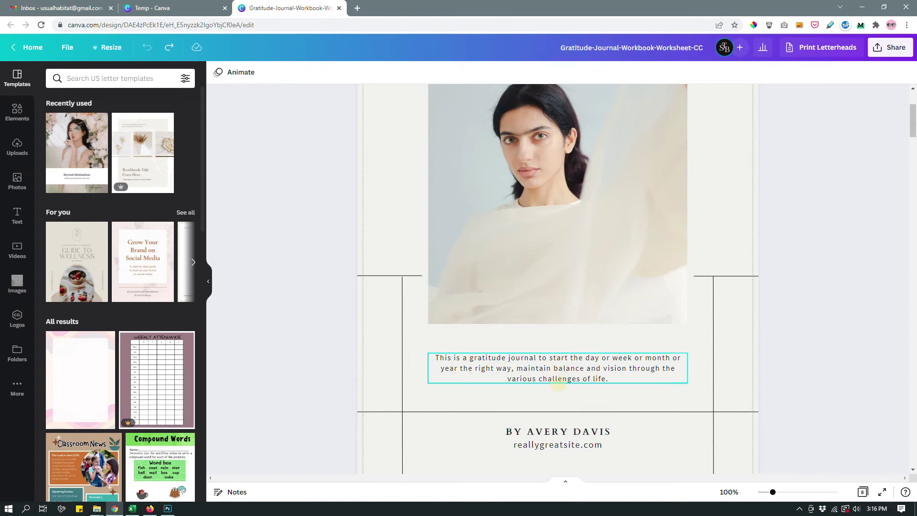
{"action": "left_click", "coordinate": [250, 72]}
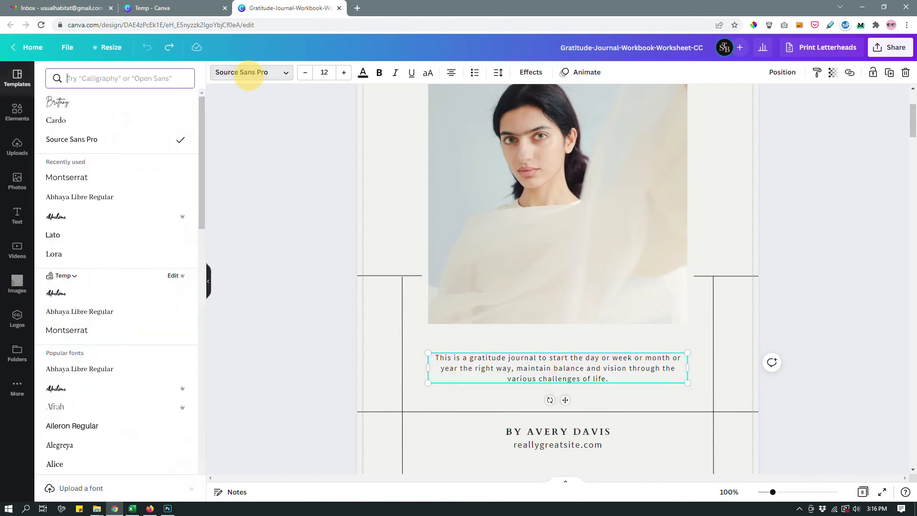
{"action": "left_click", "coordinate": [67, 330]}
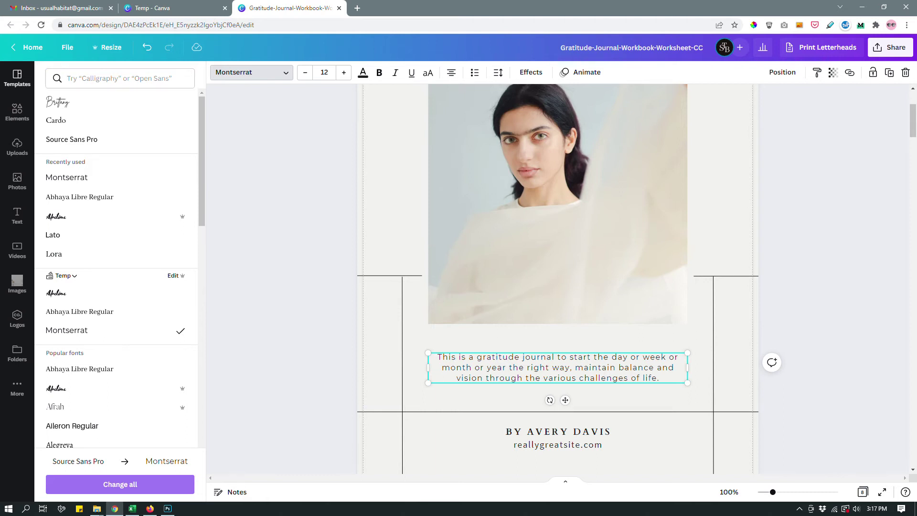
{"action": "left_click", "coordinate": [120, 484]}
Scroll to page 2 and select the INTRODUCTION subheading in the contents
{"action": "scroll", "coordinate": [557, 279], "scroll_direction": "down", "scroll_amount": 2}
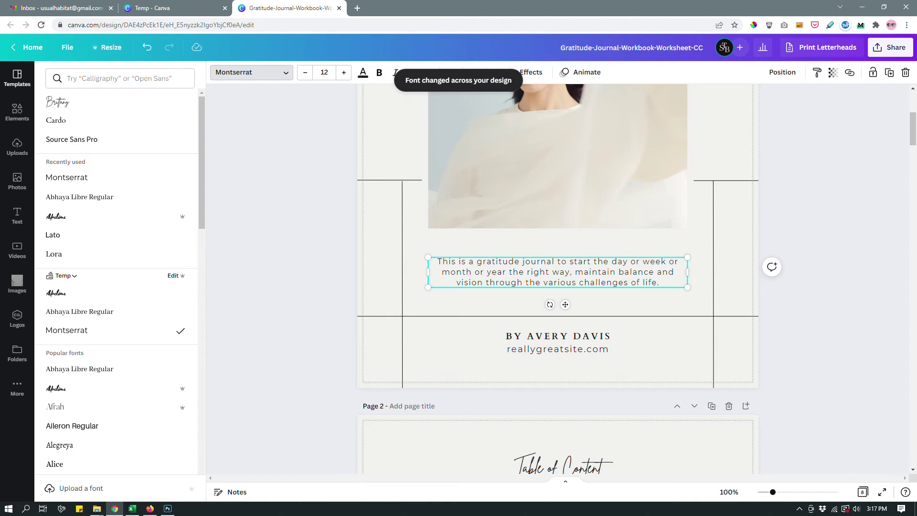
{"action": "scroll", "coordinate": [558, 279], "scroll_direction": "down", "scroll_amount": 4}
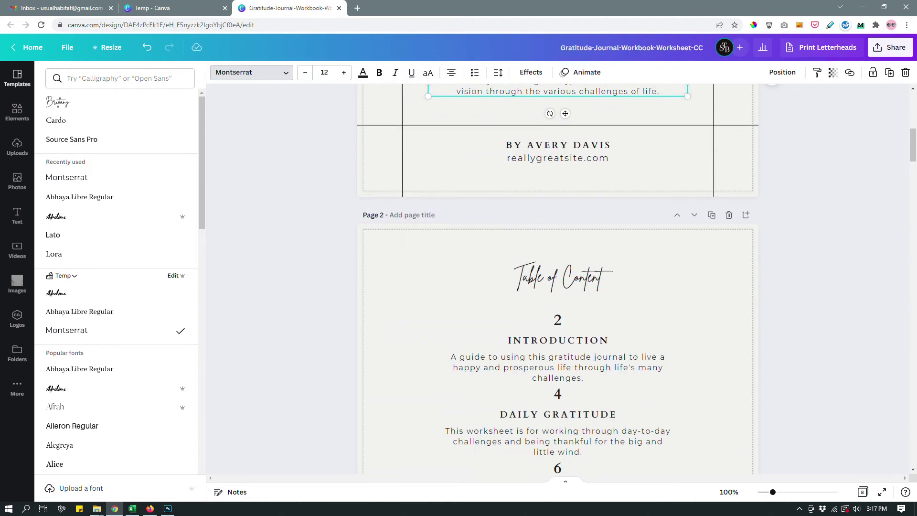
{"action": "scroll", "coordinate": [557, 280], "scroll_direction": "down", "scroll_amount": 4}
{"action": "scroll", "coordinate": [557, 280], "scroll_direction": "up", "scroll_amount": 8}
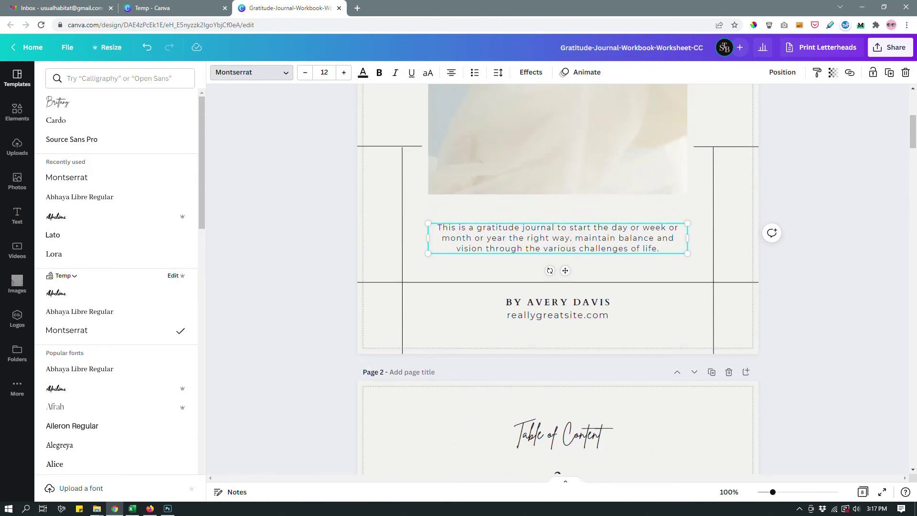
{"action": "scroll", "coordinate": [557, 279], "scroll_direction": "down", "scroll_amount": 5}
{"action": "left_click", "coordinate": [547, 291]}
{"action": "left_click", "coordinate": [547, 291]}
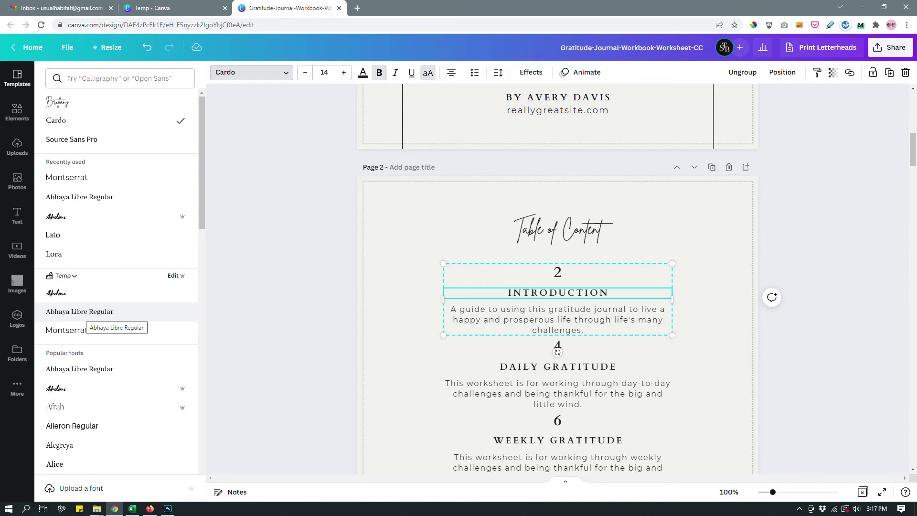
Apply Abhaya Libre Regular to INTRODUCTION and change all Cardo text to it
{"action": "left_click", "coordinate": [80, 311]}
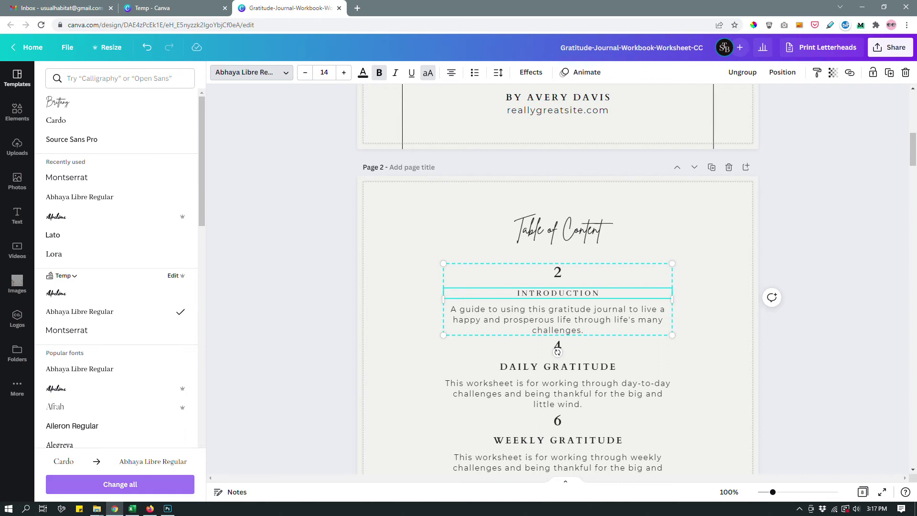
{"action": "left_click", "coordinate": [120, 484]}
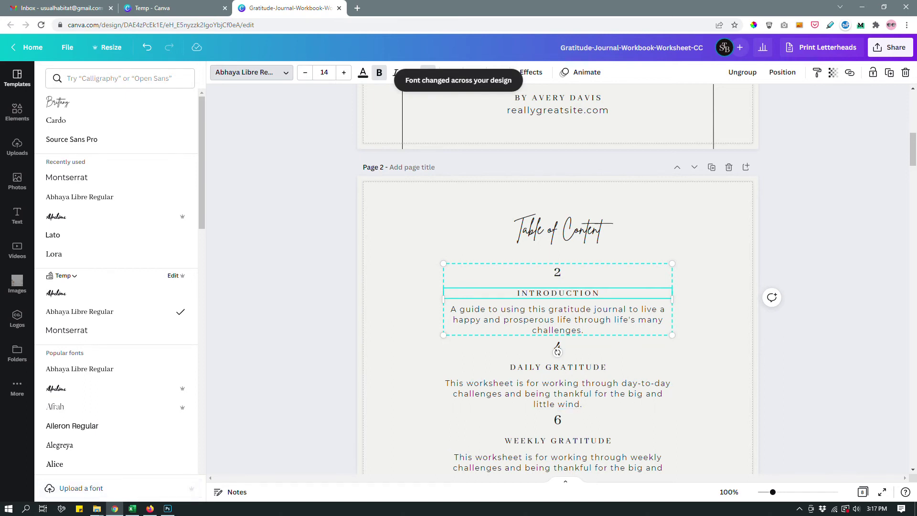
{"action": "scroll", "coordinate": [558, 278], "scroll_direction": "down", "scroll_amount": 2}
{"action": "scroll", "coordinate": [557, 278], "scroll_direction": "down", "scroll_amount": 3}
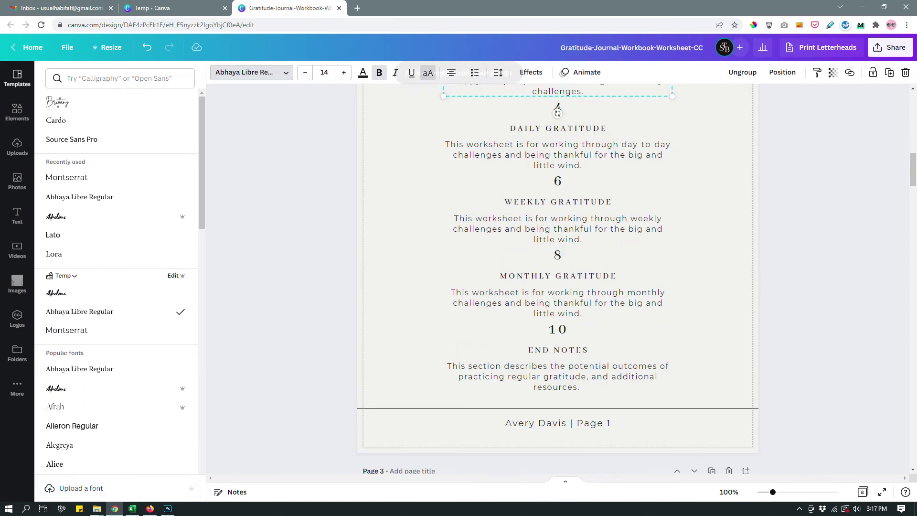
{"action": "scroll", "coordinate": [558, 110], "scroll_direction": "down", "scroll_amount": 3}
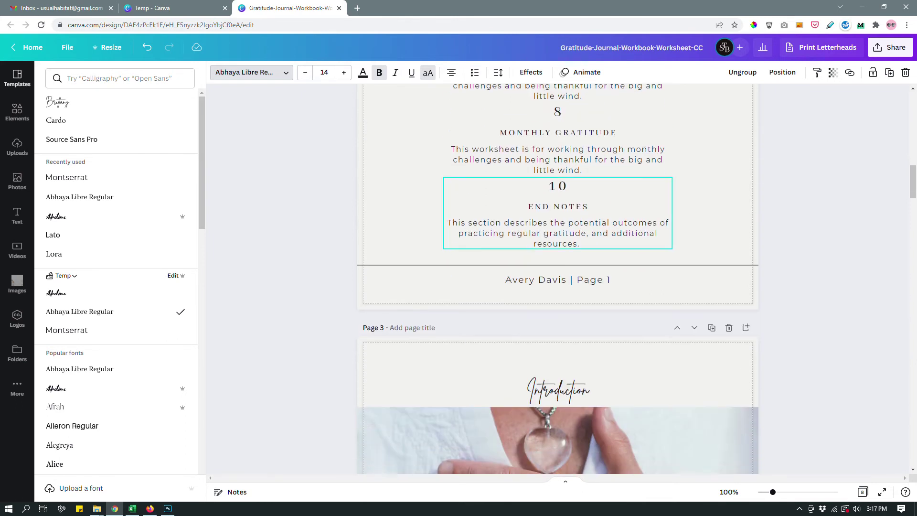
{"action": "left_click", "coordinate": [485, 236]}
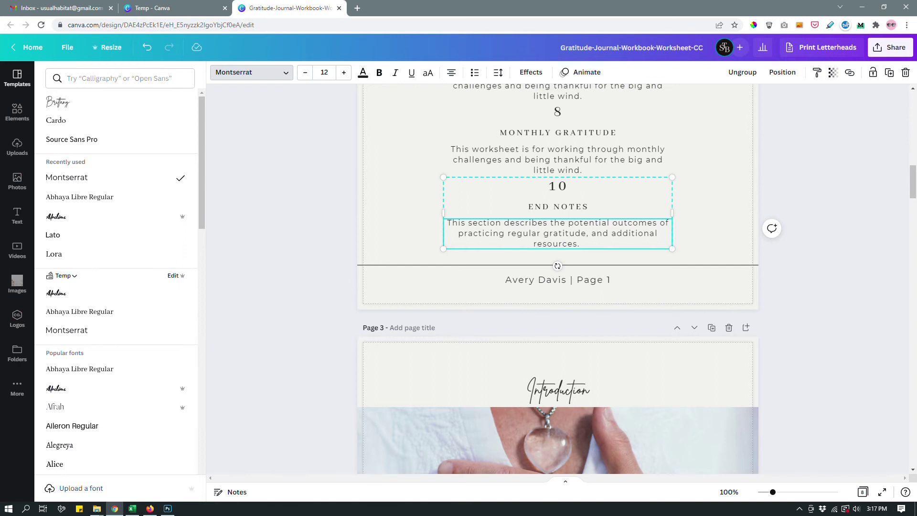
{"action": "left_click", "coordinate": [558, 206]}
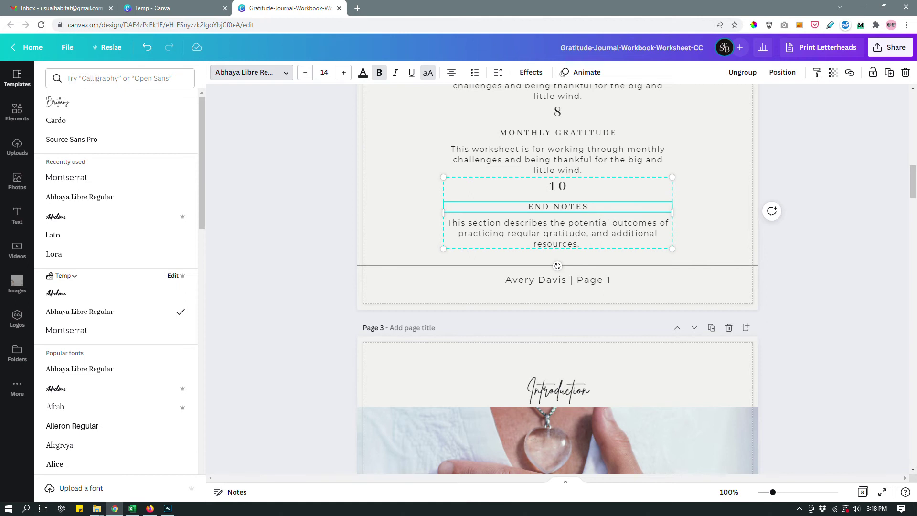
{"action": "scroll", "coordinate": [558, 278], "scroll_direction": "down", "scroll_amount": 9}
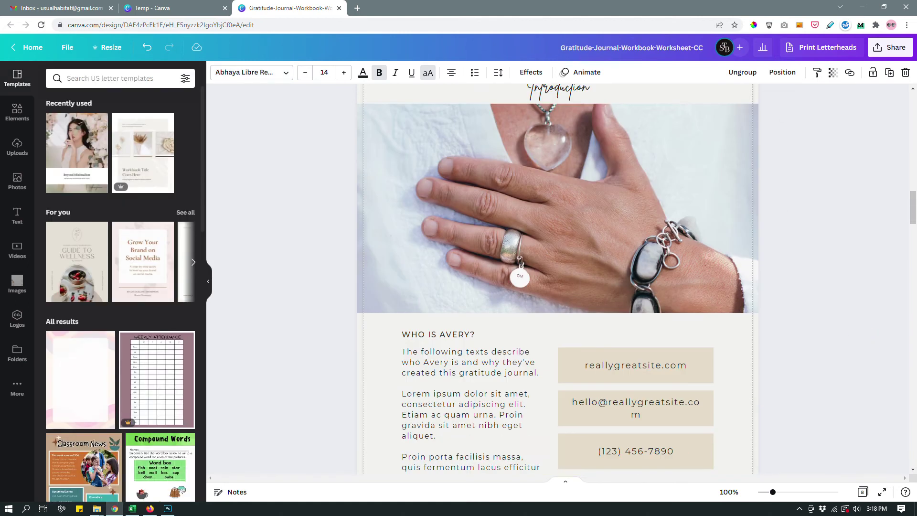
{"action": "scroll", "coordinate": [558, 278], "scroll_direction": "down", "scroll_amount": 11}
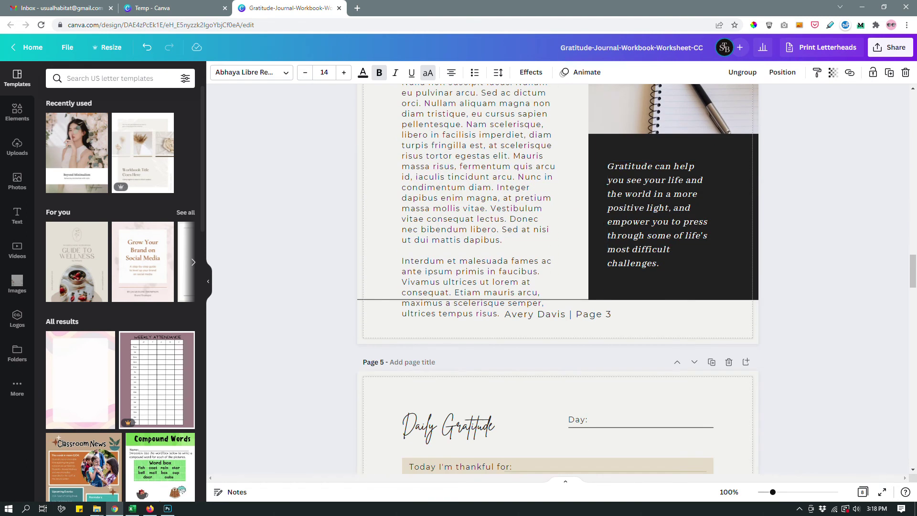
{"action": "scroll", "coordinate": [558, 278], "scroll_direction": "up", "scroll_amount": 5}
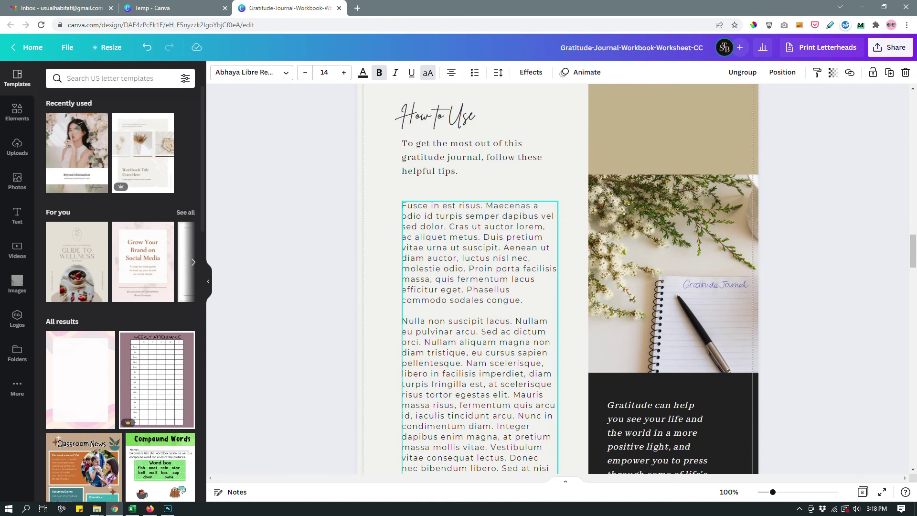
{"action": "left_click", "coordinate": [501, 296]}
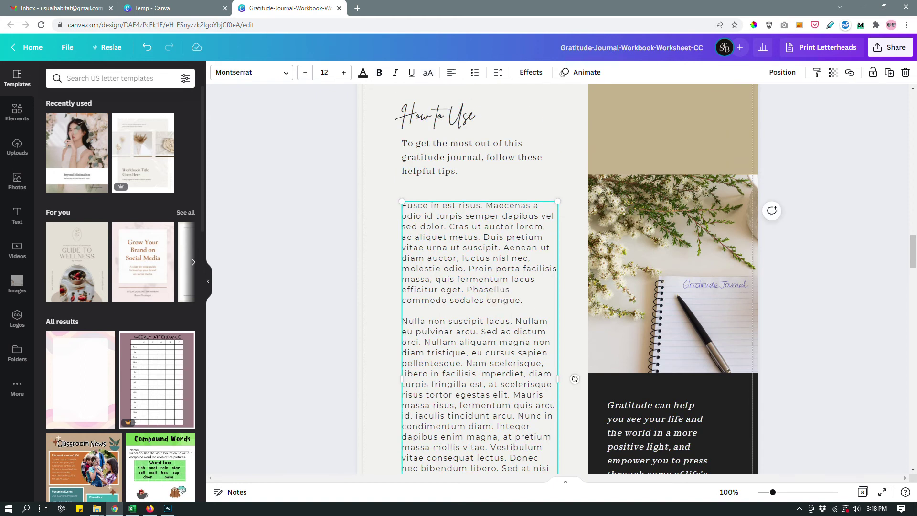
{"action": "scroll", "coordinate": [558, 278], "scroll_direction": "down", "scroll_amount": 5}
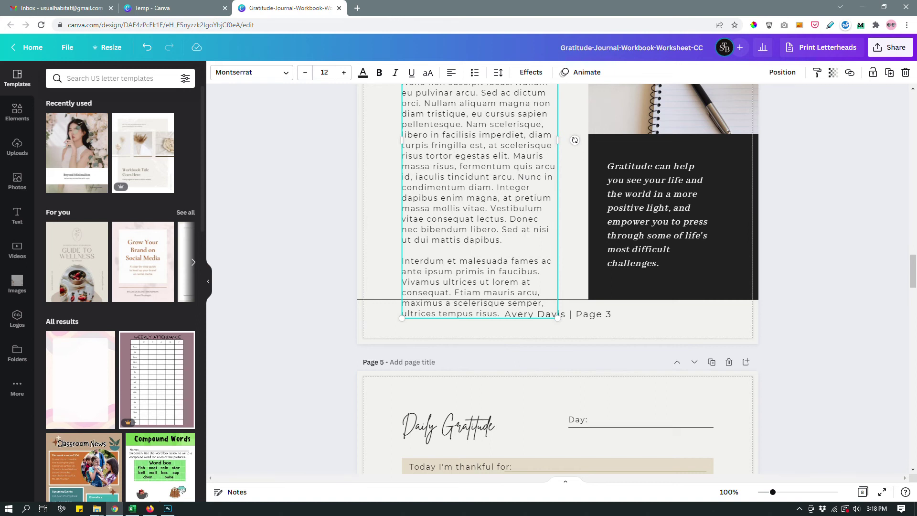
{"action": "scroll", "coordinate": [558, 277], "scroll_direction": "up", "scroll_amount": 3}
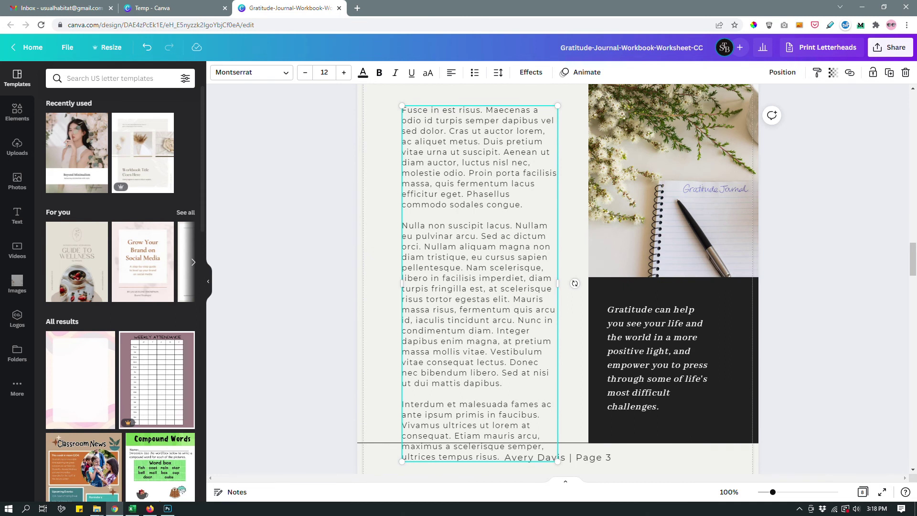
{"action": "scroll", "coordinate": [558, 277], "scroll_direction": "up", "scroll_amount": 2}
{"action": "scroll", "coordinate": [558, 277], "scroll_direction": "down", "scroll_amount": 4}
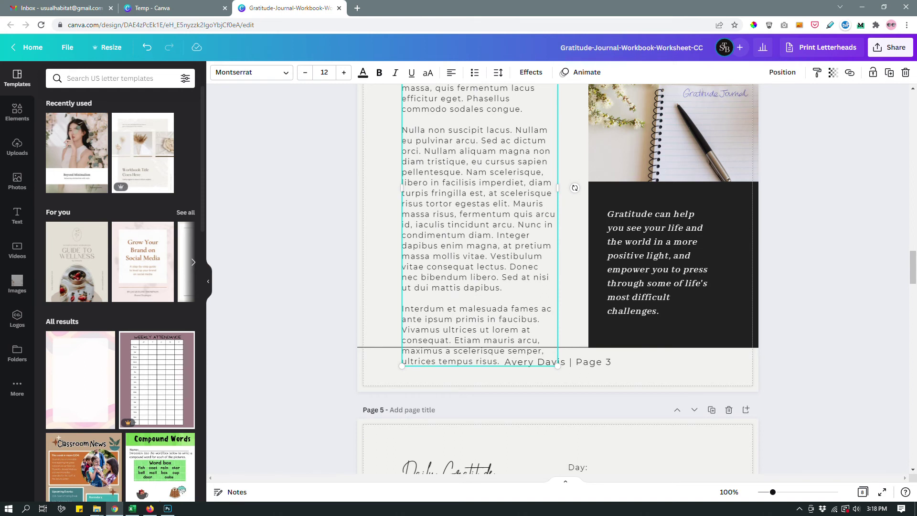
{"action": "scroll", "coordinate": [558, 278], "scroll_direction": "down", "scroll_amount": 9}
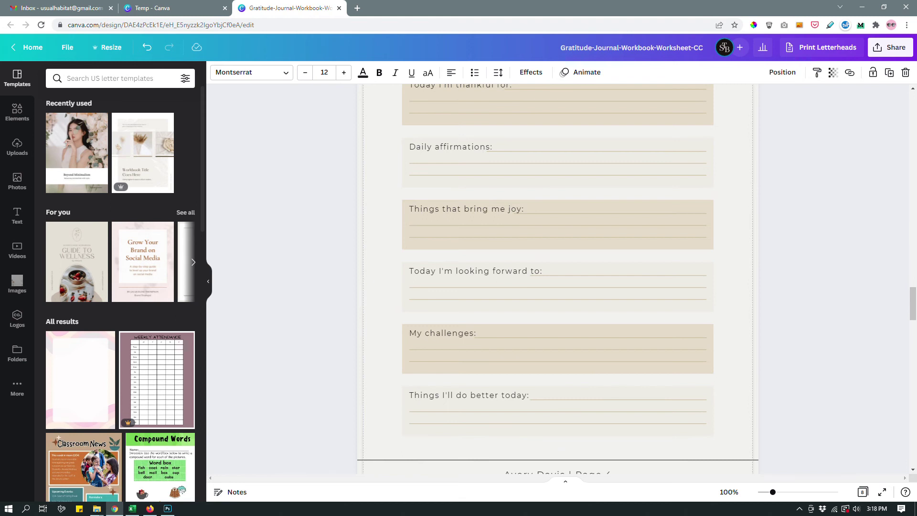
{"action": "scroll", "coordinate": [558, 277], "scroll_direction": "down", "scroll_amount": 5}
{"action": "scroll", "coordinate": [558, 277], "scroll_direction": "down", "scroll_amount": 3}
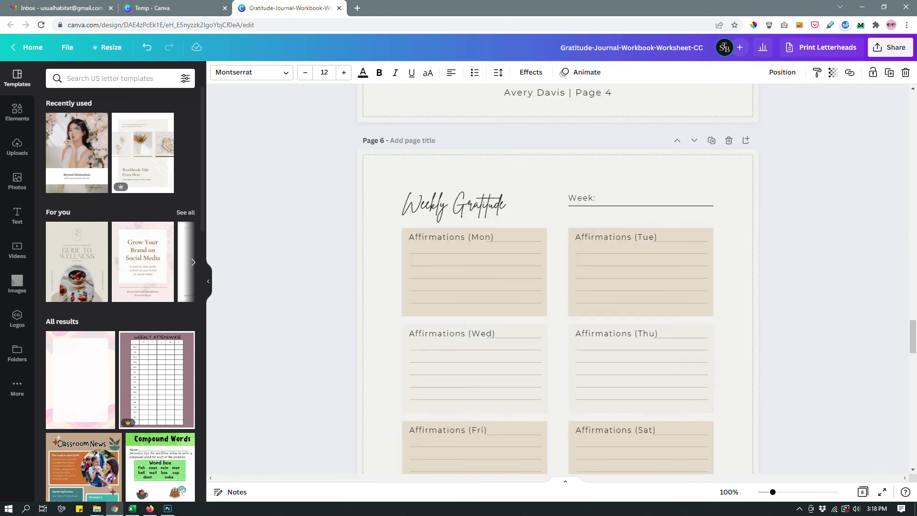
{"action": "scroll", "coordinate": [558, 277], "scroll_direction": "up", "scroll_amount": 20}
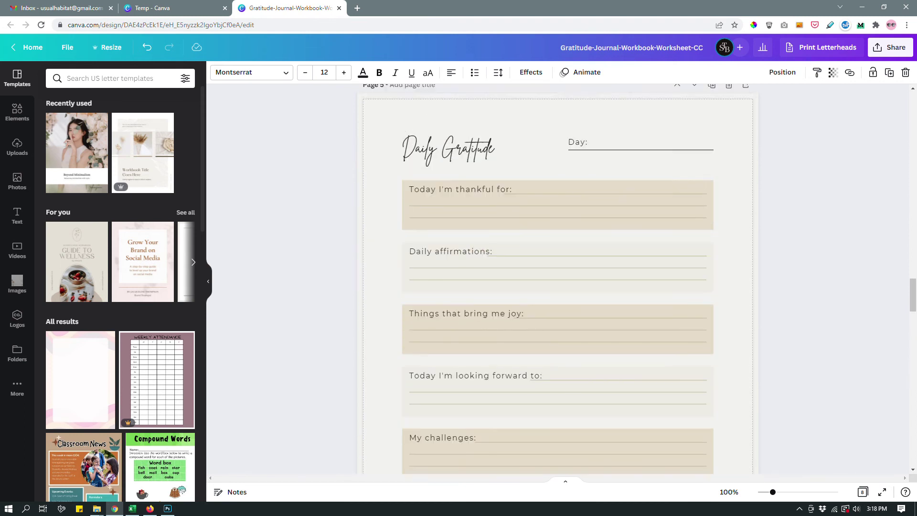
{"action": "scroll", "coordinate": [558, 277], "scroll_direction": "up", "scroll_amount": 1}
{"action": "scroll", "coordinate": [558, 277], "scroll_direction": "down", "scroll_amount": 5}
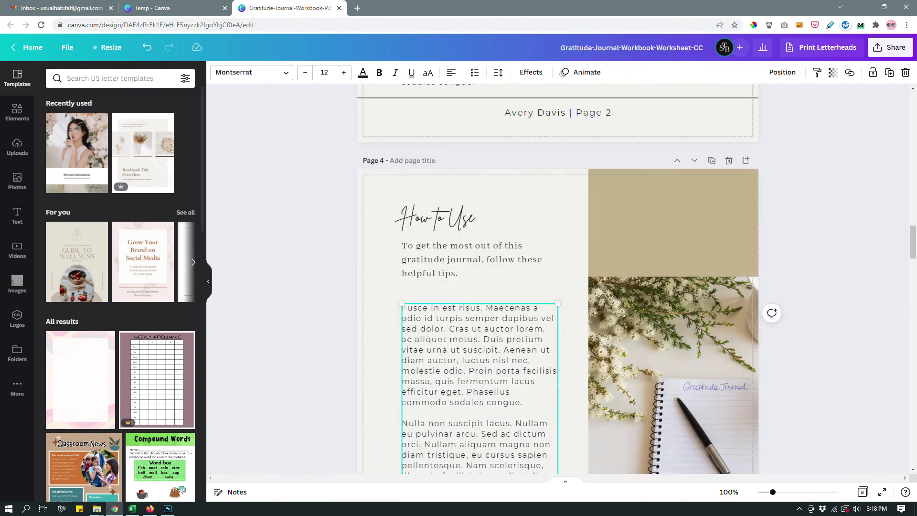
{"action": "scroll", "coordinate": [558, 277], "scroll_direction": "up", "scroll_amount": 2}
{"action": "left_click", "coordinate": [844, 315]}
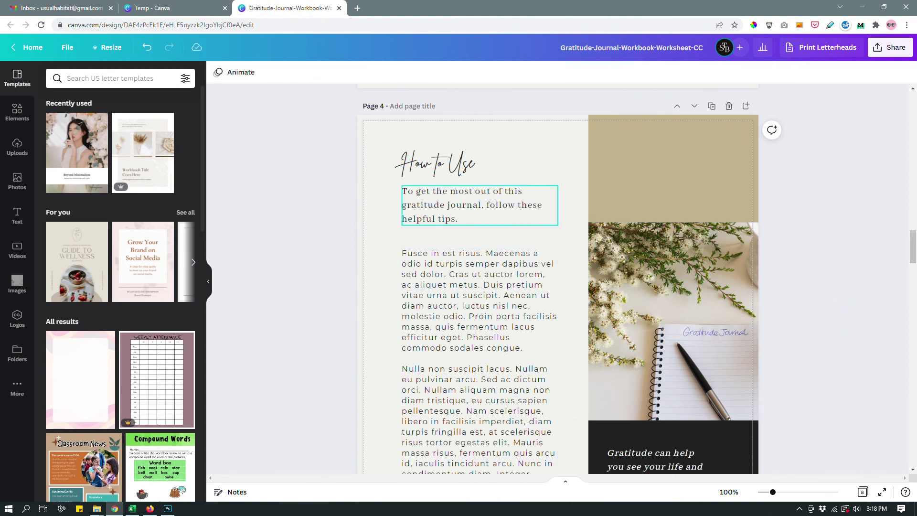
{"action": "scroll", "coordinate": [558, 278], "scroll_direction": "down", "scroll_amount": 5}
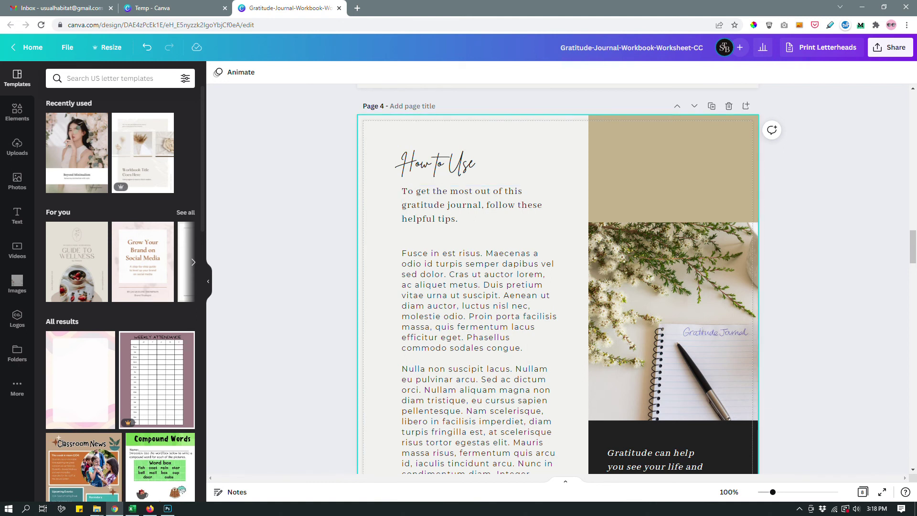
{"action": "scroll", "coordinate": [558, 277], "scroll_direction": "down", "scroll_amount": 8}
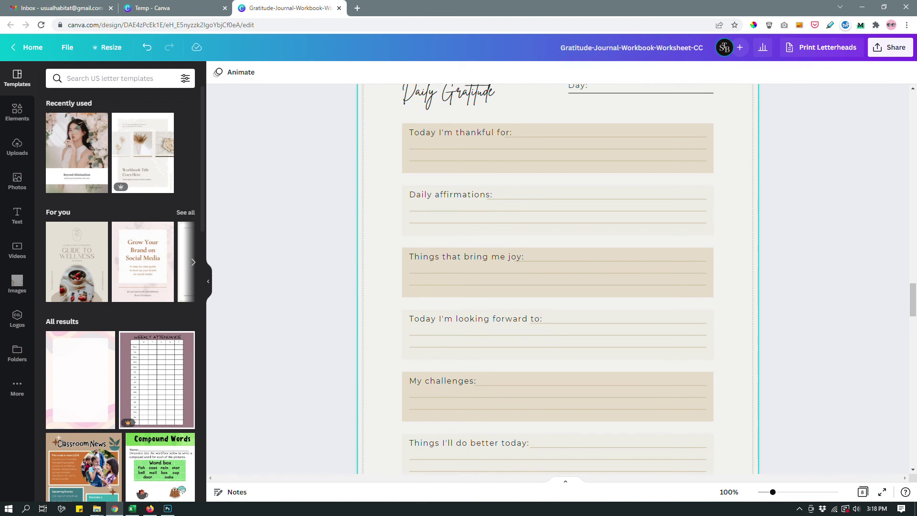
{"action": "scroll", "coordinate": [558, 277], "scroll_direction": "up", "scroll_amount": 3}
{"action": "scroll", "coordinate": [558, 277], "scroll_direction": "down", "scroll_amount": 5}
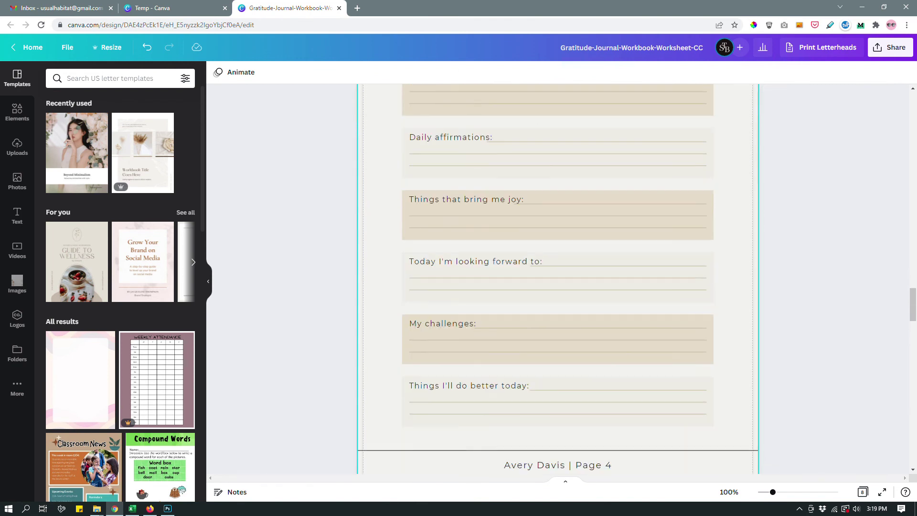
{"action": "scroll", "coordinate": [558, 277], "scroll_direction": "down", "scroll_amount": 3}
{"action": "scroll", "coordinate": [558, 277], "scroll_direction": "down", "scroll_amount": 3}
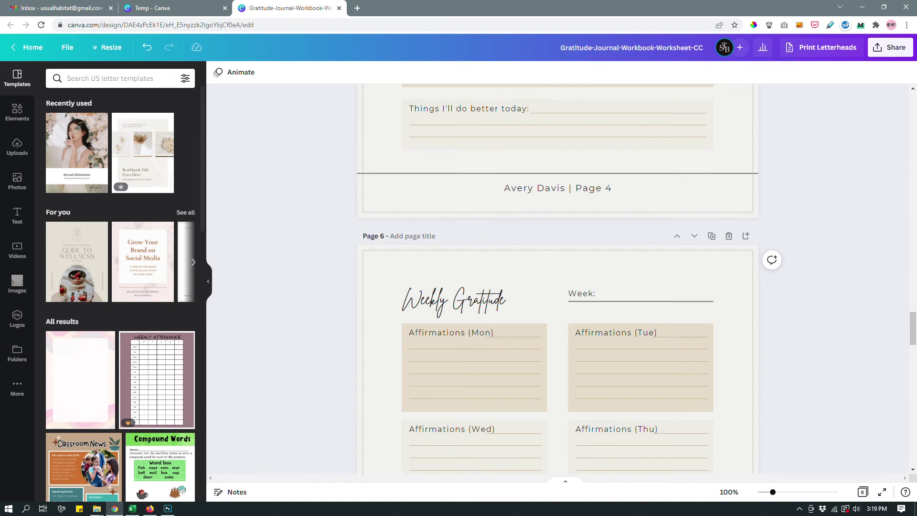
{"action": "scroll", "coordinate": [558, 277], "scroll_direction": "down", "scroll_amount": 6}
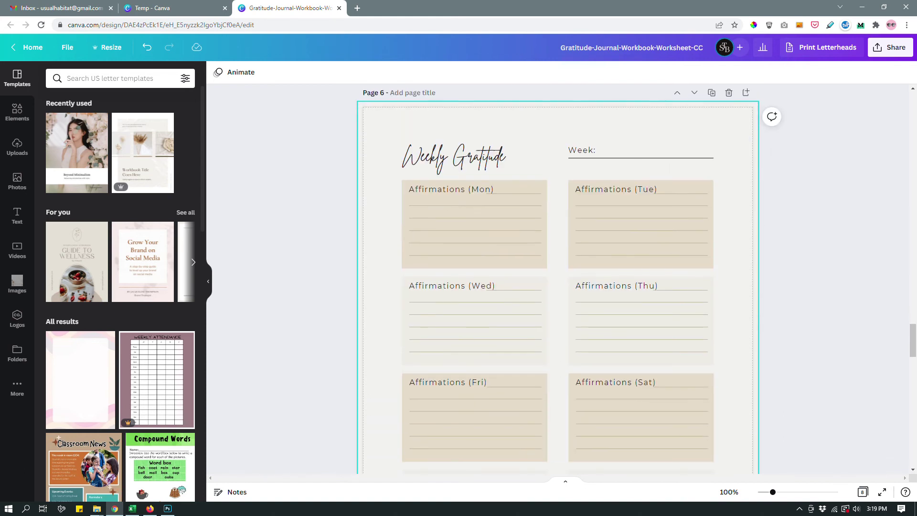
{"action": "scroll", "coordinate": [558, 278], "scroll_direction": "down", "scroll_amount": 3}
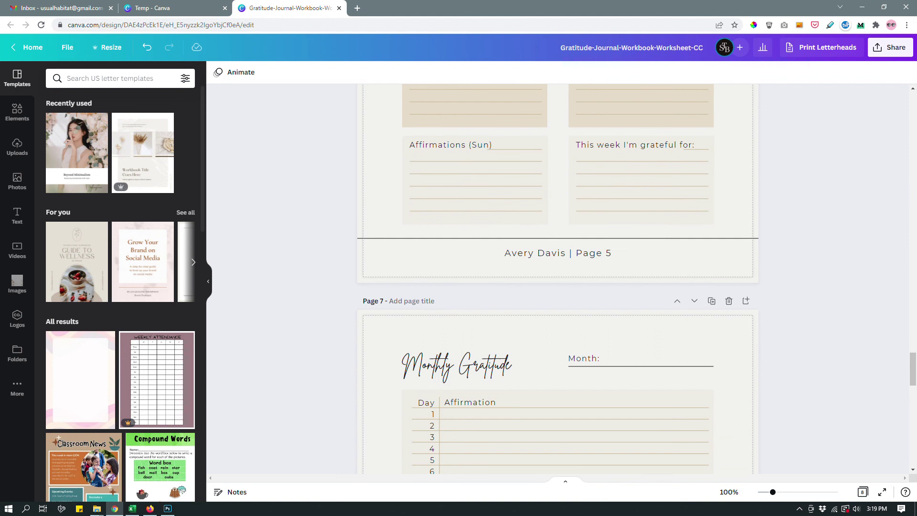
{"action": "scroll", "coordinate": [558, 310], "scroll_direction": "down", "scroll_amount": 3}
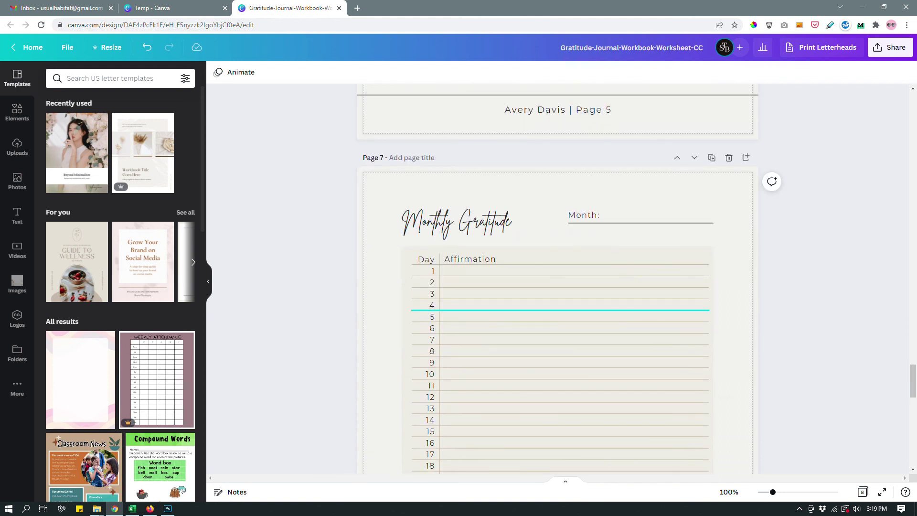
{"action": "scroll", "coordinate": [558, 277], "scroll_direction": "down", "scroll_amount": 10}
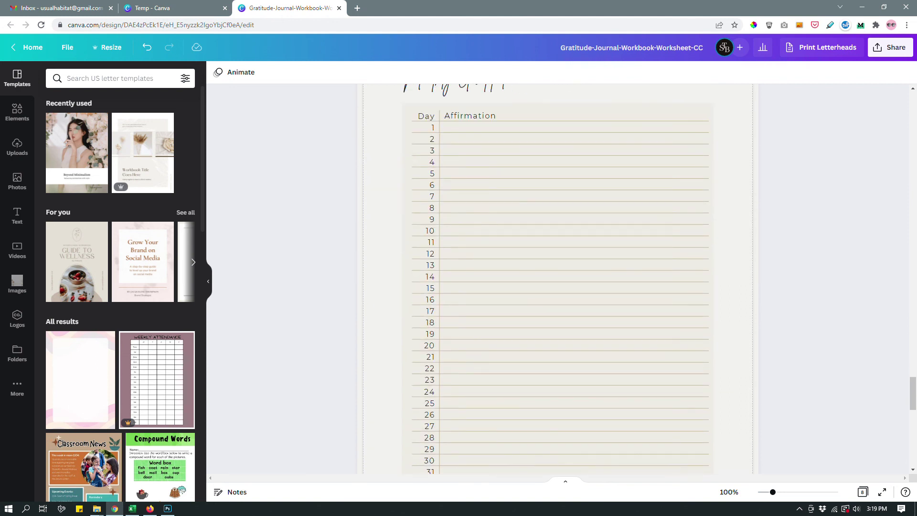
{"action": "scroll", "coordinate": [558, 277], "scroll_direction": "down", "scroll_amount": 5}
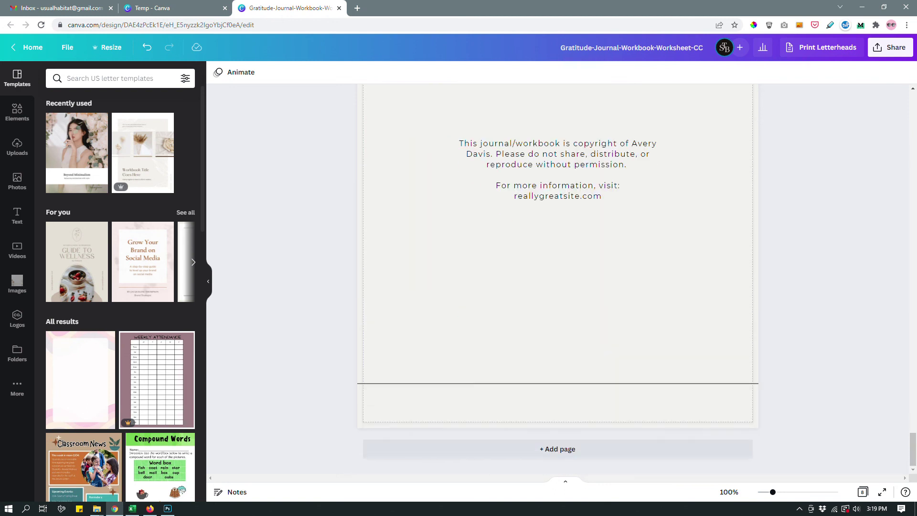
{"action": "scroll", "coordinate": [558, 277], "scroll_direction": "up", "scroll_amount": 1}
{"action": "scroll", "coordinate": [558, 277], "scroll_direction": "down", "scroll_amount": 1}
{"action": "scroll", "coordinate": [558, 277], "scroll_direction": "up", "scroll_amount": 3}
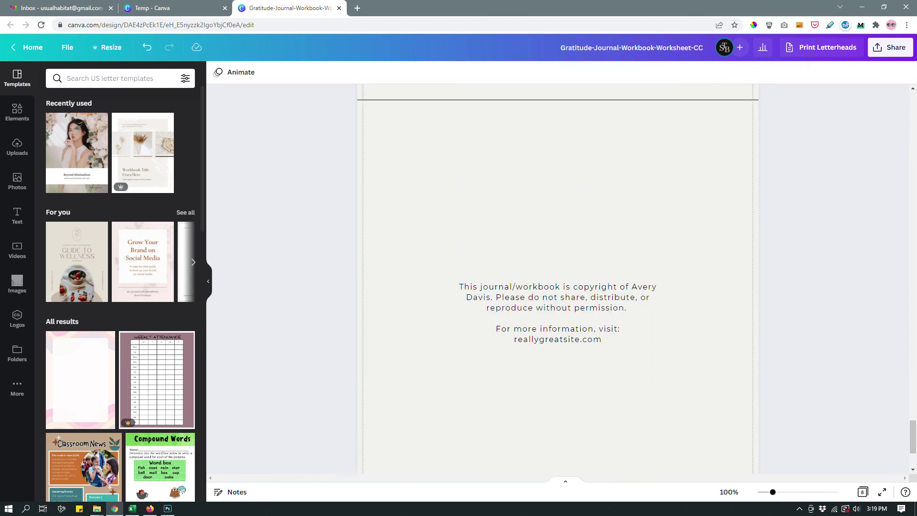
{"action": "scroll", "coordinate": [558, 277], "scroll_direction": "up", "scroll_amount": 8}
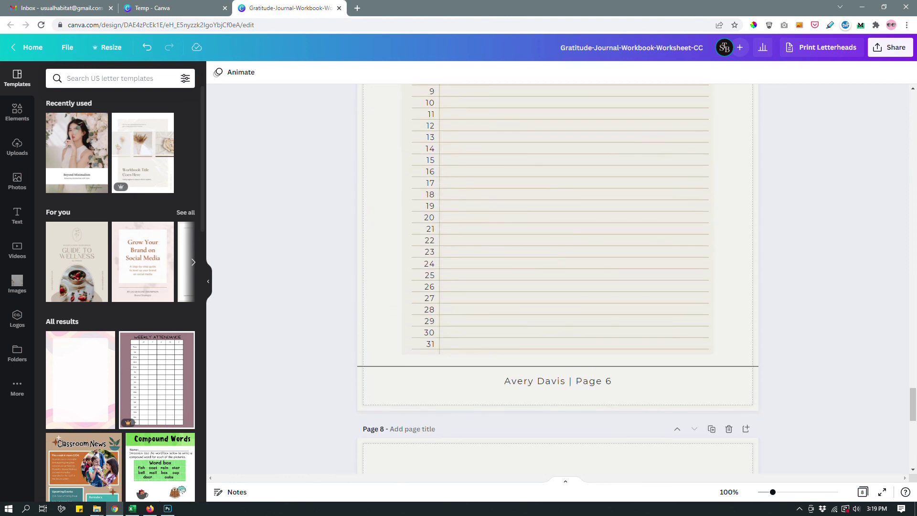
{"action": "scroll", "coordinate": [558, 277], "scroll_direction": "up", "scroll_amount": 12}
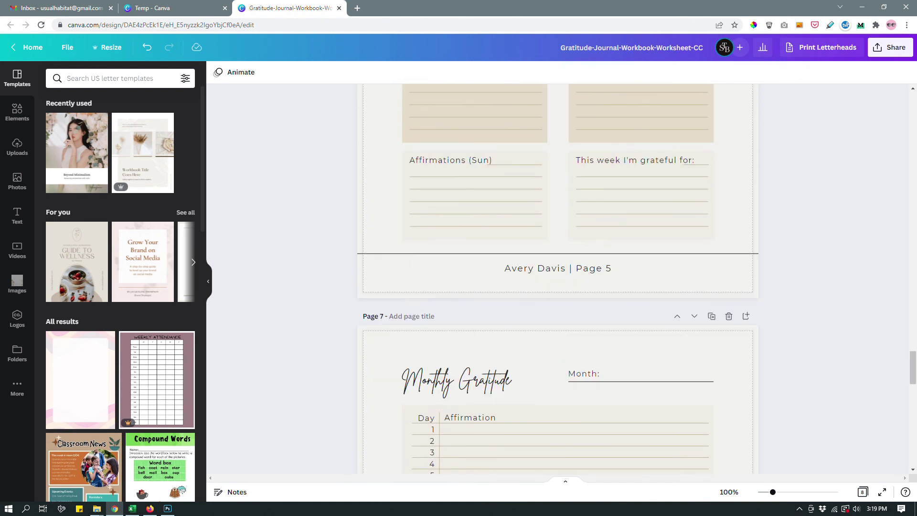
{"action": "scroll", "coordinate": [558, 277], "scroll_direction": "up", "scroll_amount": 4}
{"action": "scroll", "coordinate": [558, 277], "scroll_direction": "up", "scroll_amount": 10}
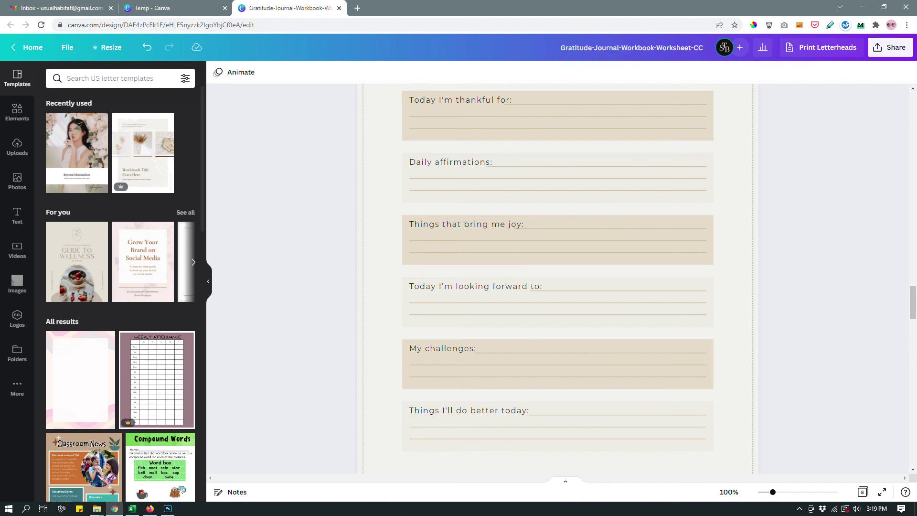
{"action": "scroll", "coordinate": [558, 277], "scroll_direction": "up", "scroll_amount": 14}
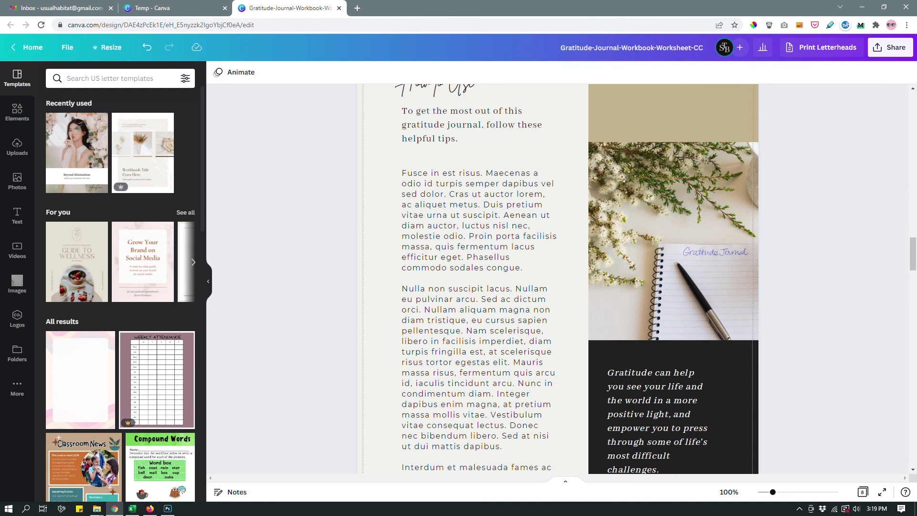
{"action": "scroll", "coordinate": [558, 278], "scroll_direction": "up", "scroll_amount": 8}
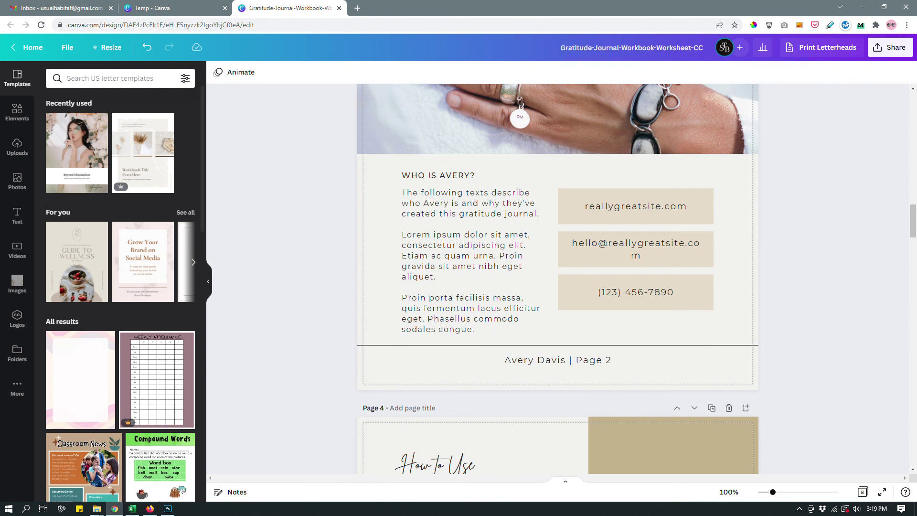
Select the Who is Avery body text and bring up its font list in the toolbar
{"action": "left_click", "coordinate": [444, 225]}
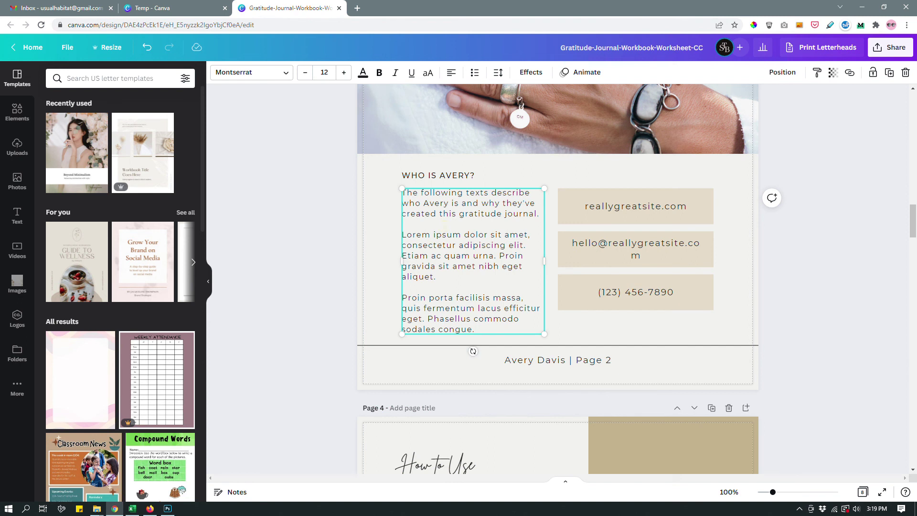
{"action": "left_click", "coordinate": [248, 72]}
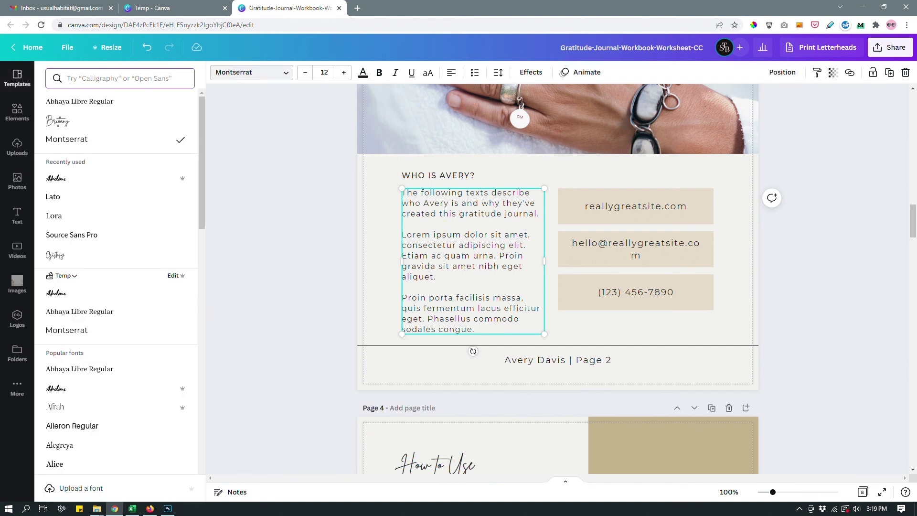